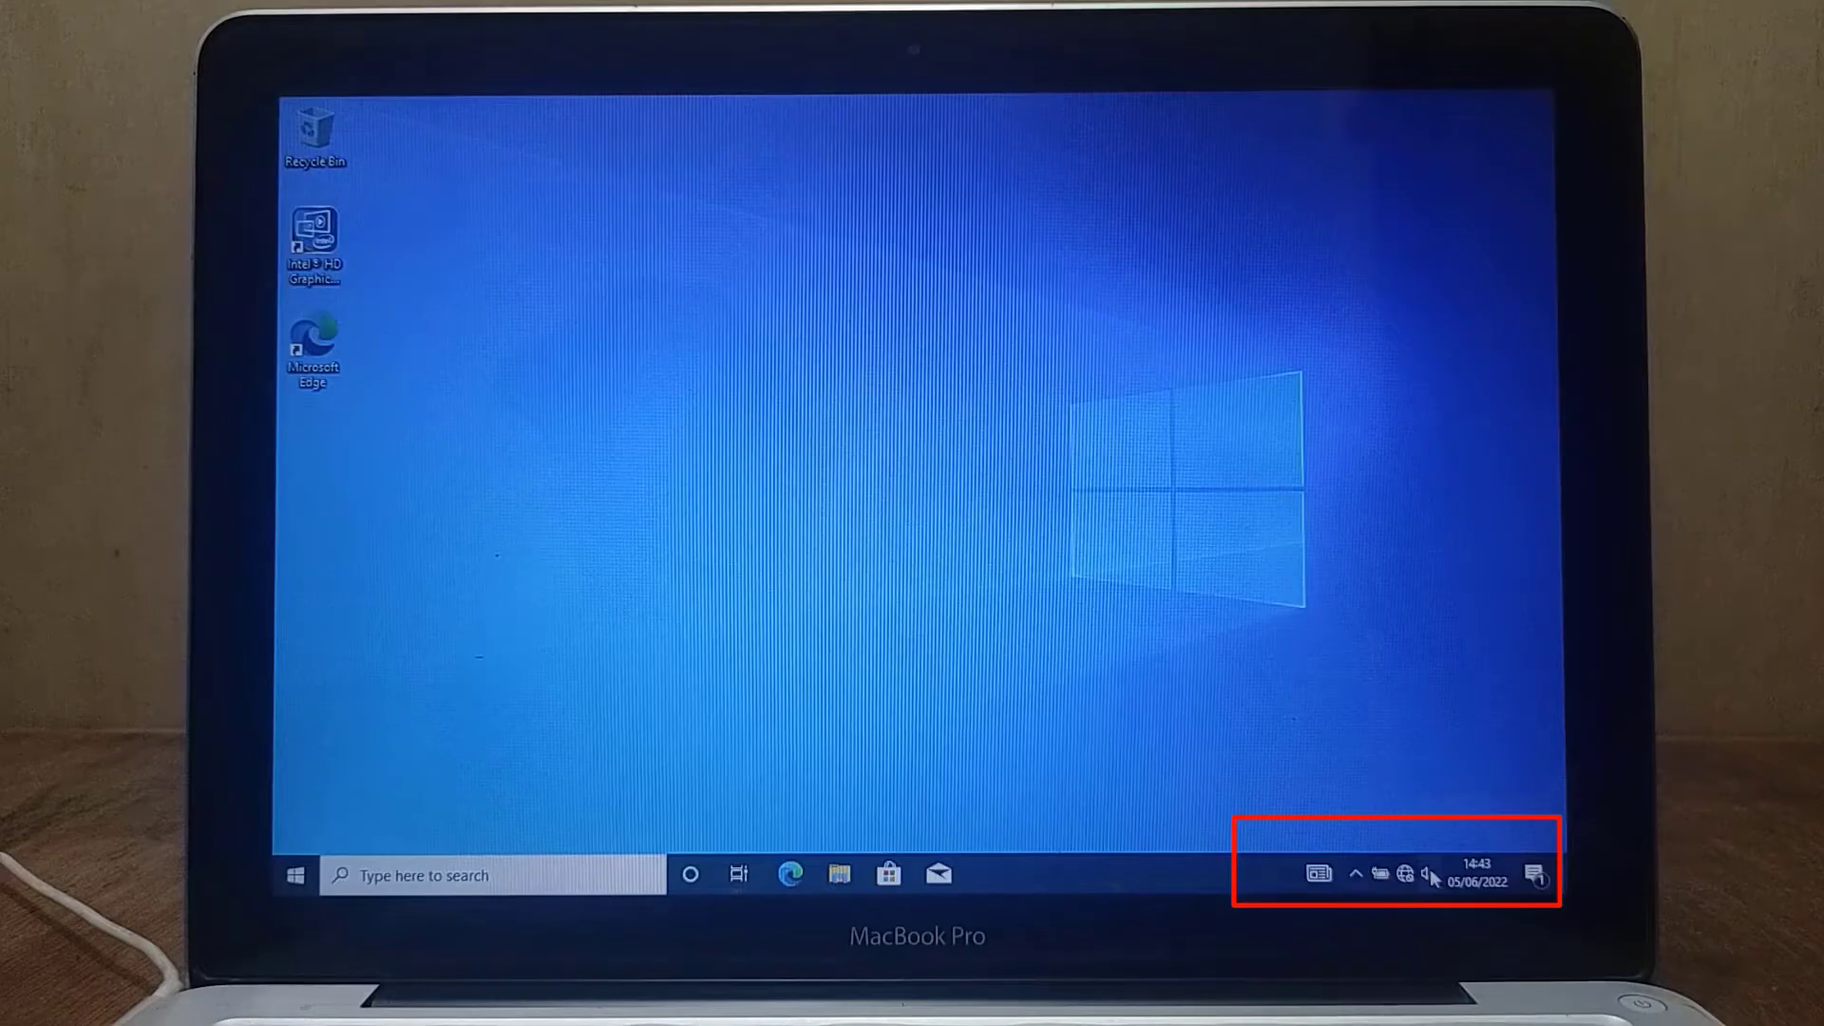
Restart Windows 10 and boot into macOS from Macintosh HD in the startup manager
{"action": "mouse_move", "coordinate": [1429, 881]}
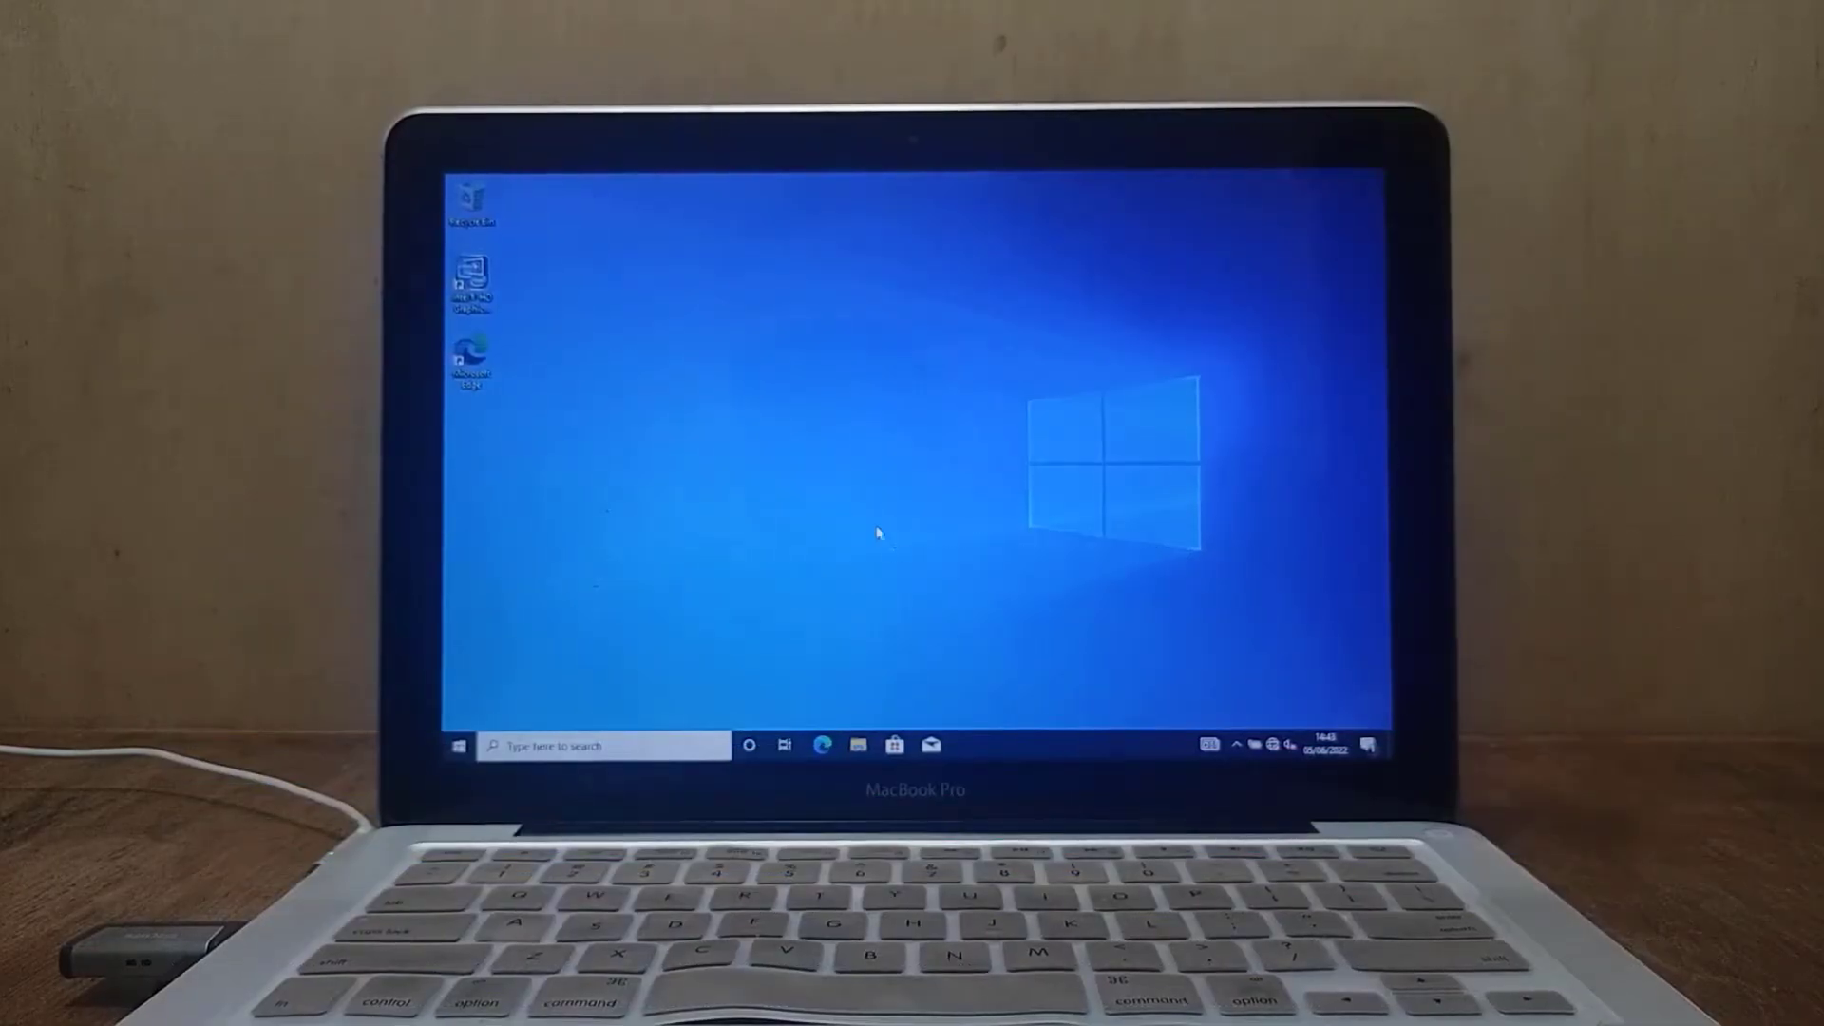
{"action": "left_click", "coordinate": [458, 746]}
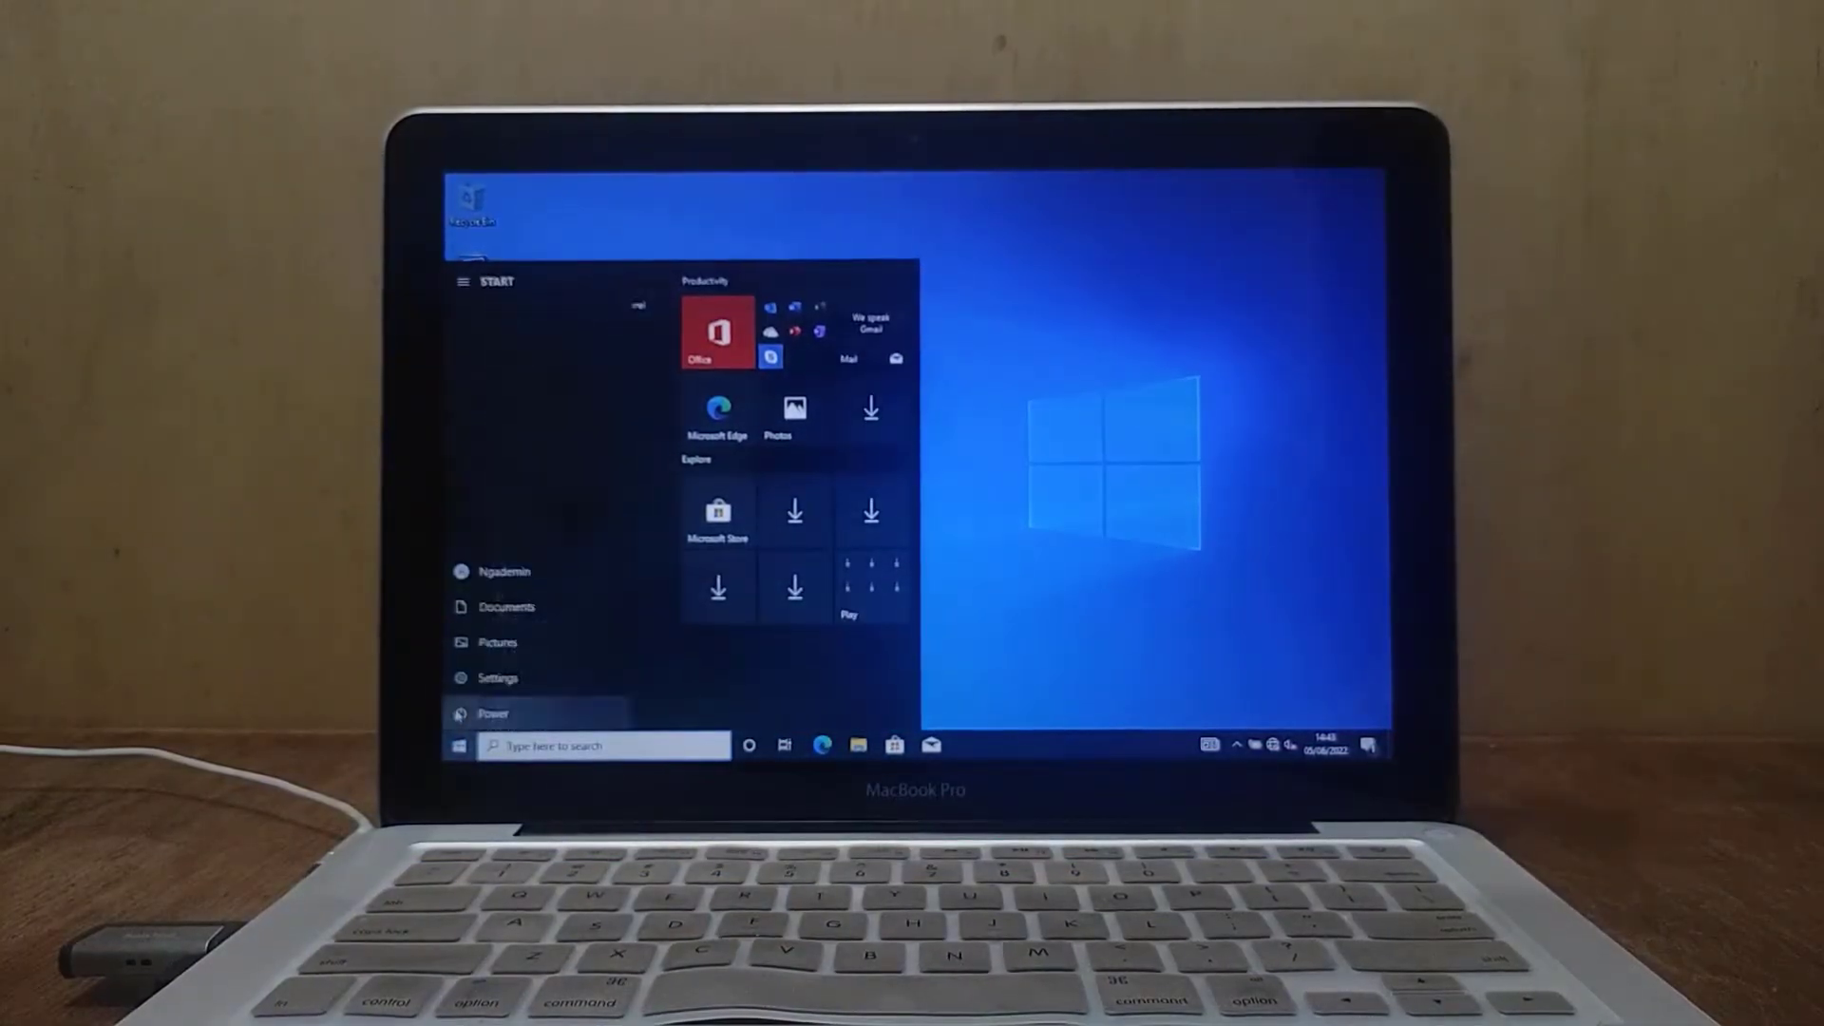
{"action": "left_click", "coordinate": [459, 713]}
{"action": "left_click", "coordinate": [494, 676]}
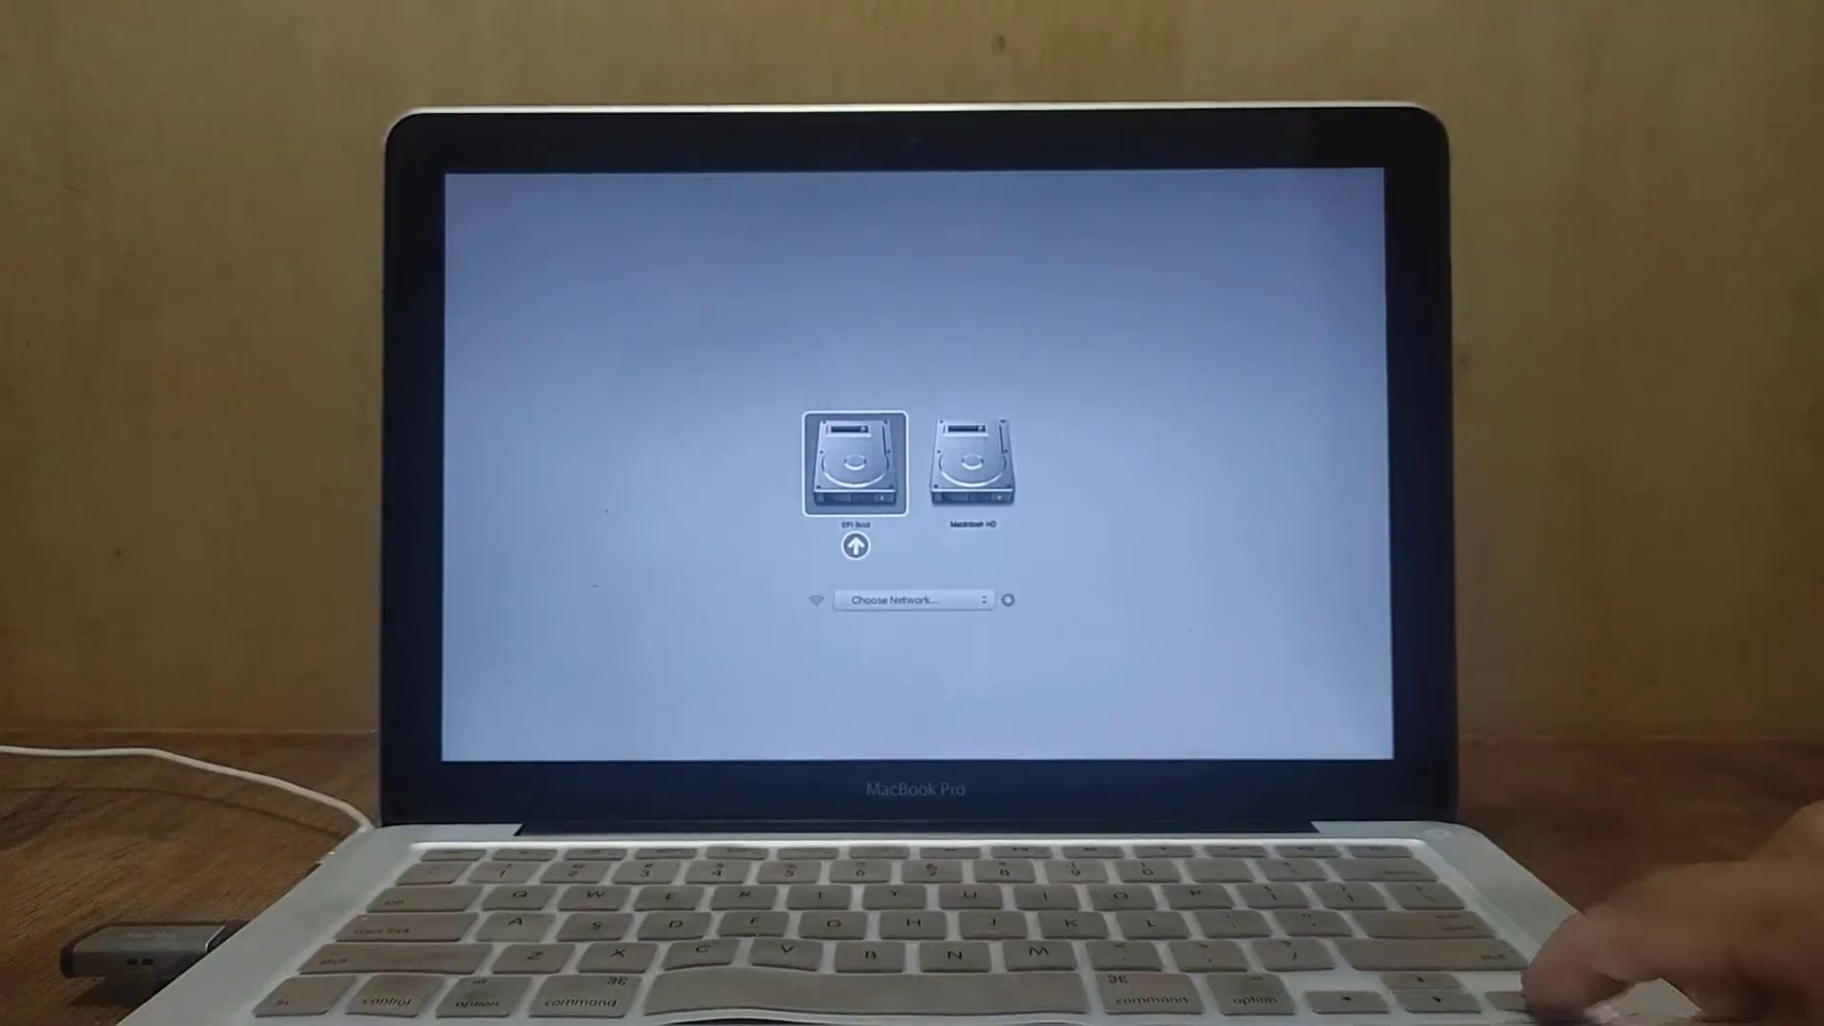
{"action": "key", "text": "Right"}
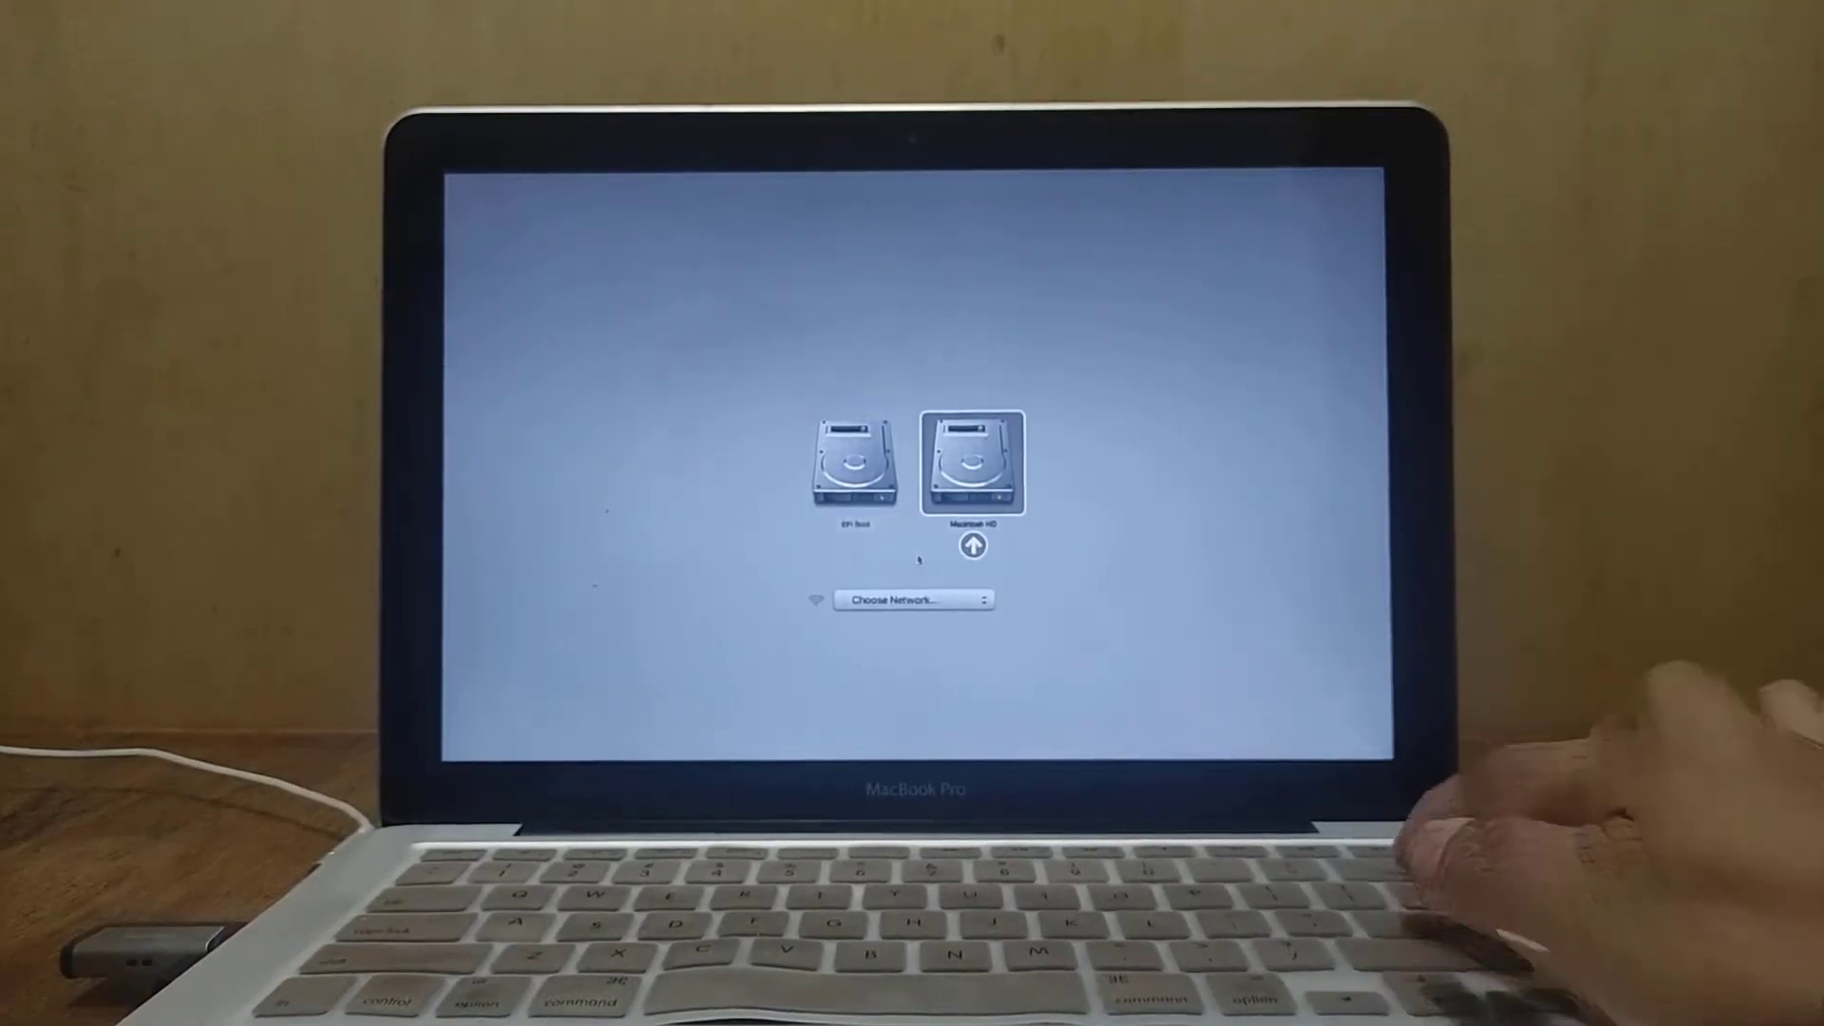
{"action": "key", "text": "Return"}
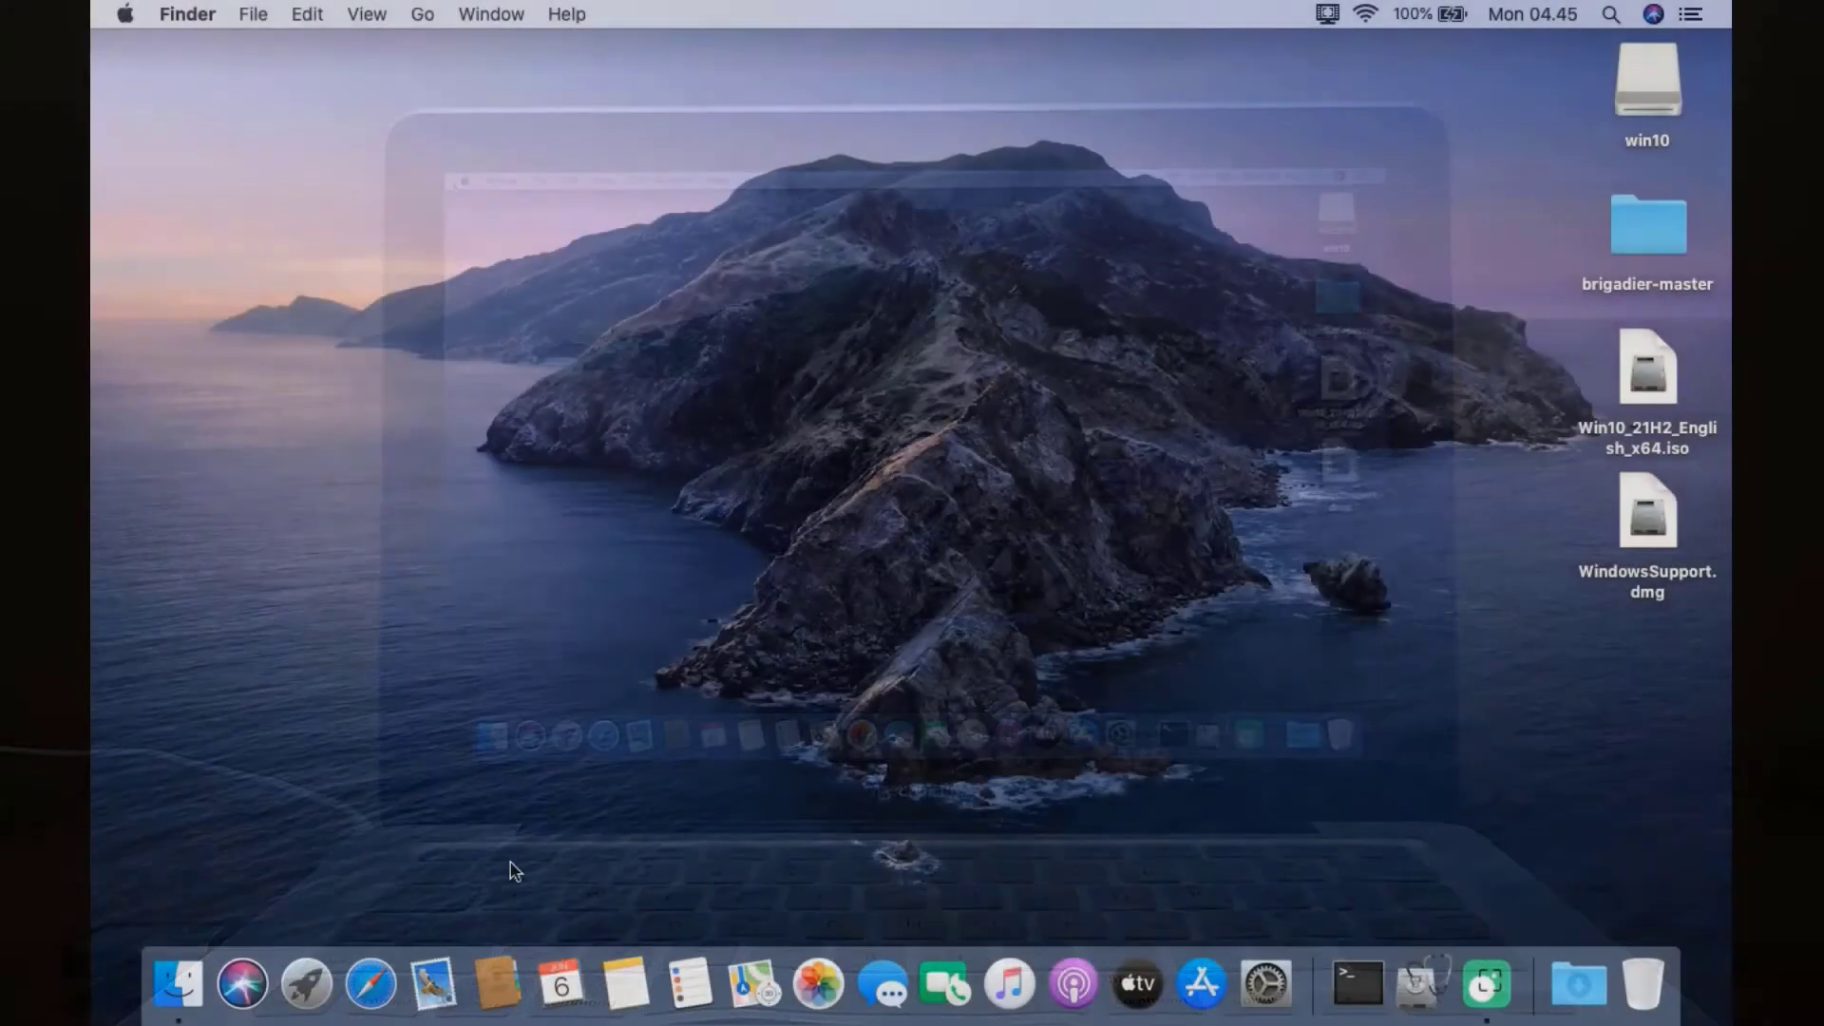
Search Google in Safari for 'opencore legacy patcher' and open the dortania/OpenCore-Legacy-Patcher GitHub result
{"action": "left_click", "coordinate": [371, 983]}
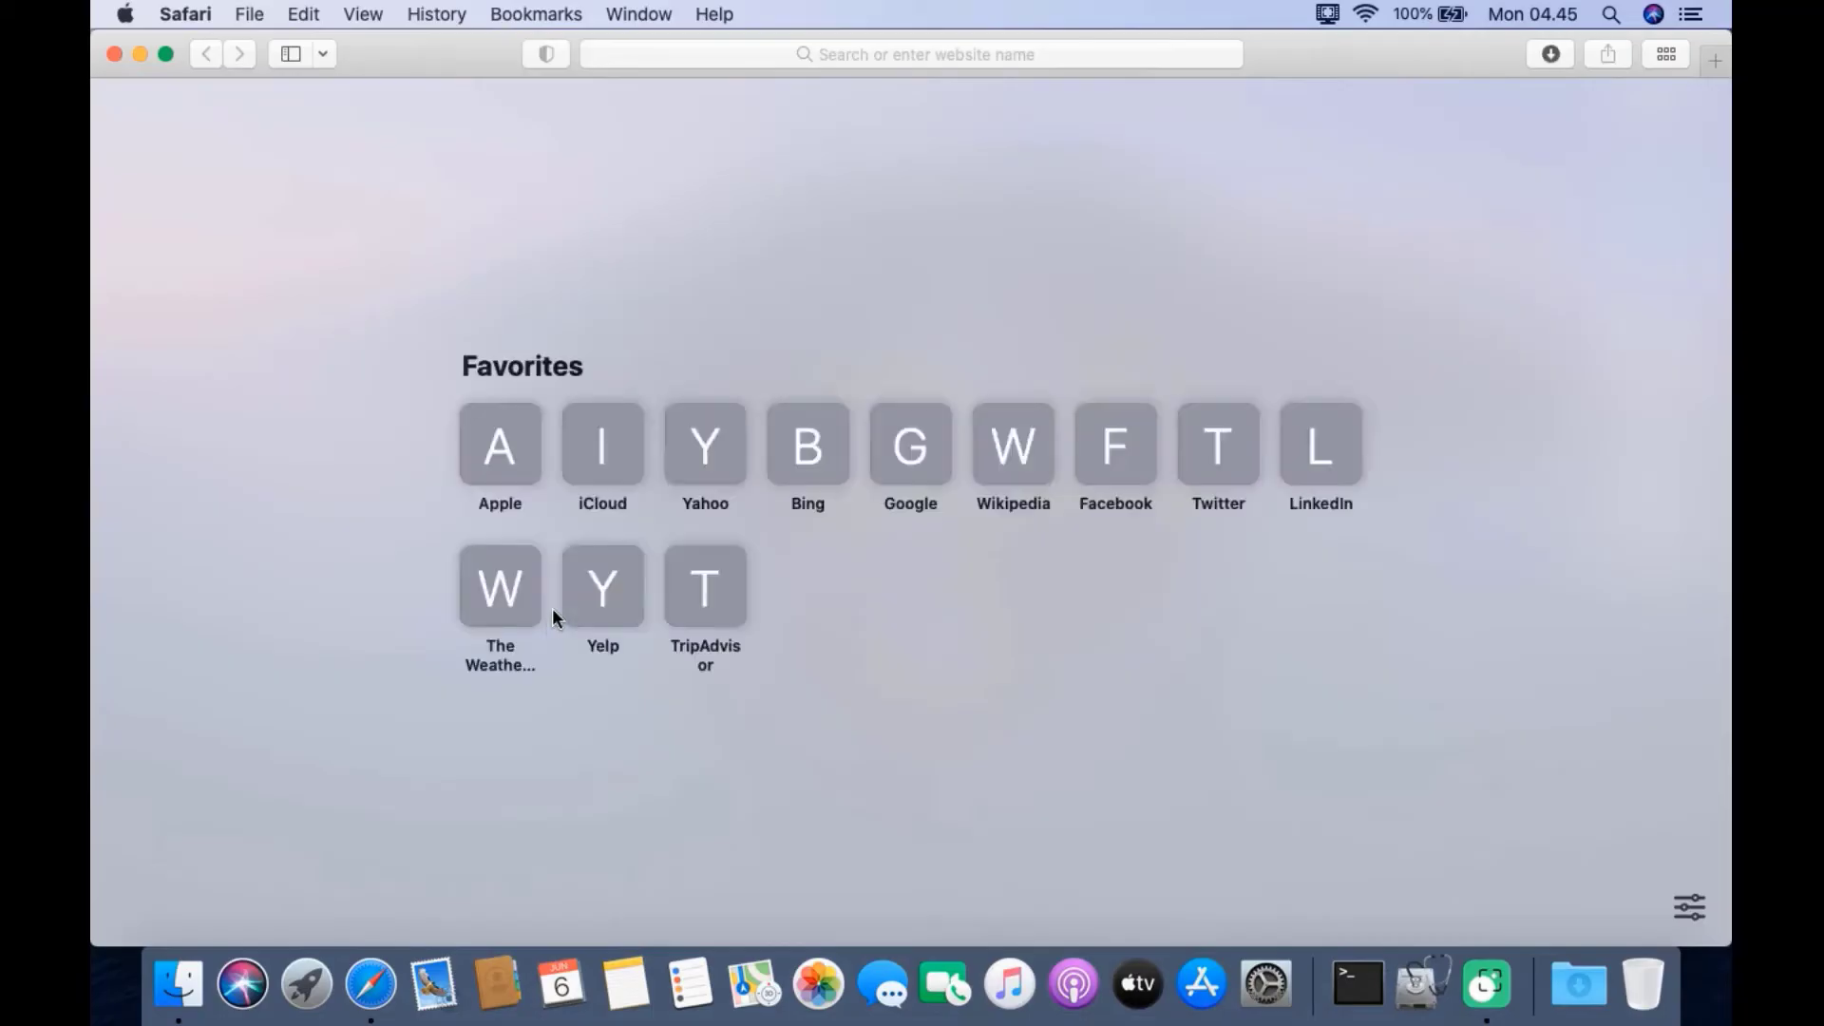
{"action": "left_click", "coordinate": [896, 448]}
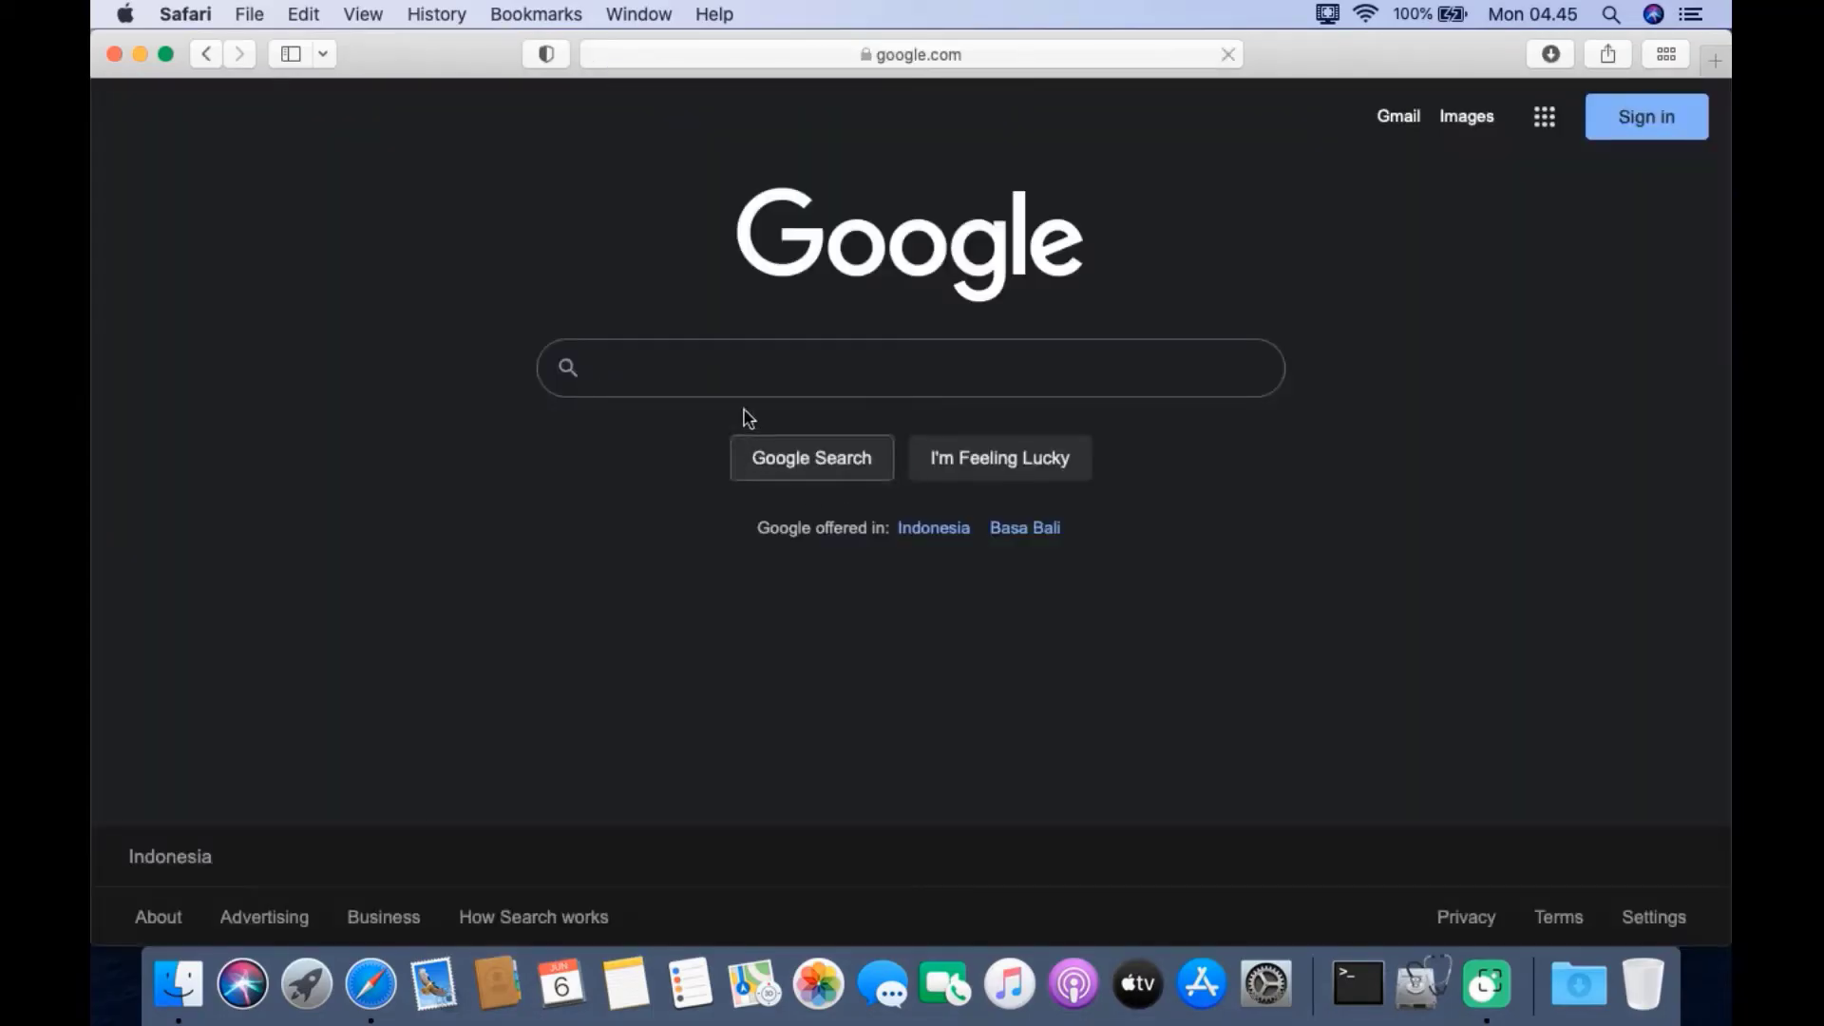
{"action": "left_click", "coordinate": [728, 375]}
{"action": "type", "text": "open"}
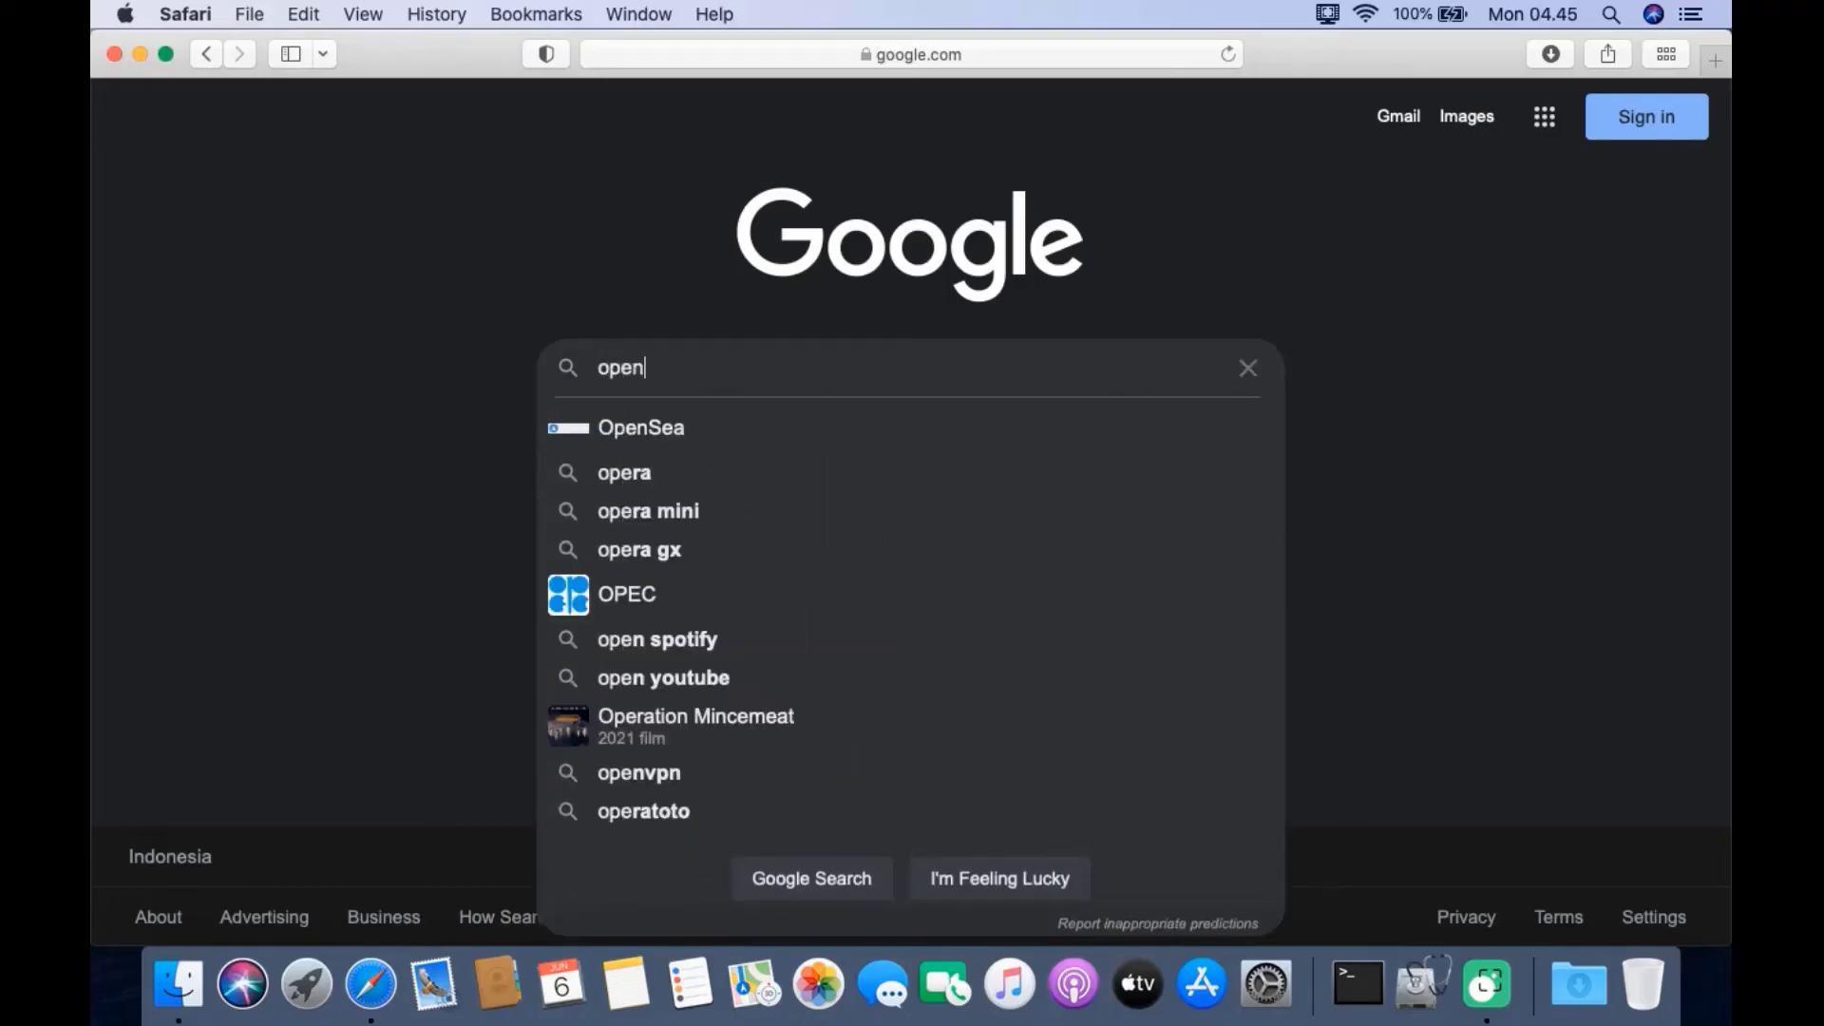
{"action": "type", "text": "core legacy patcher"}
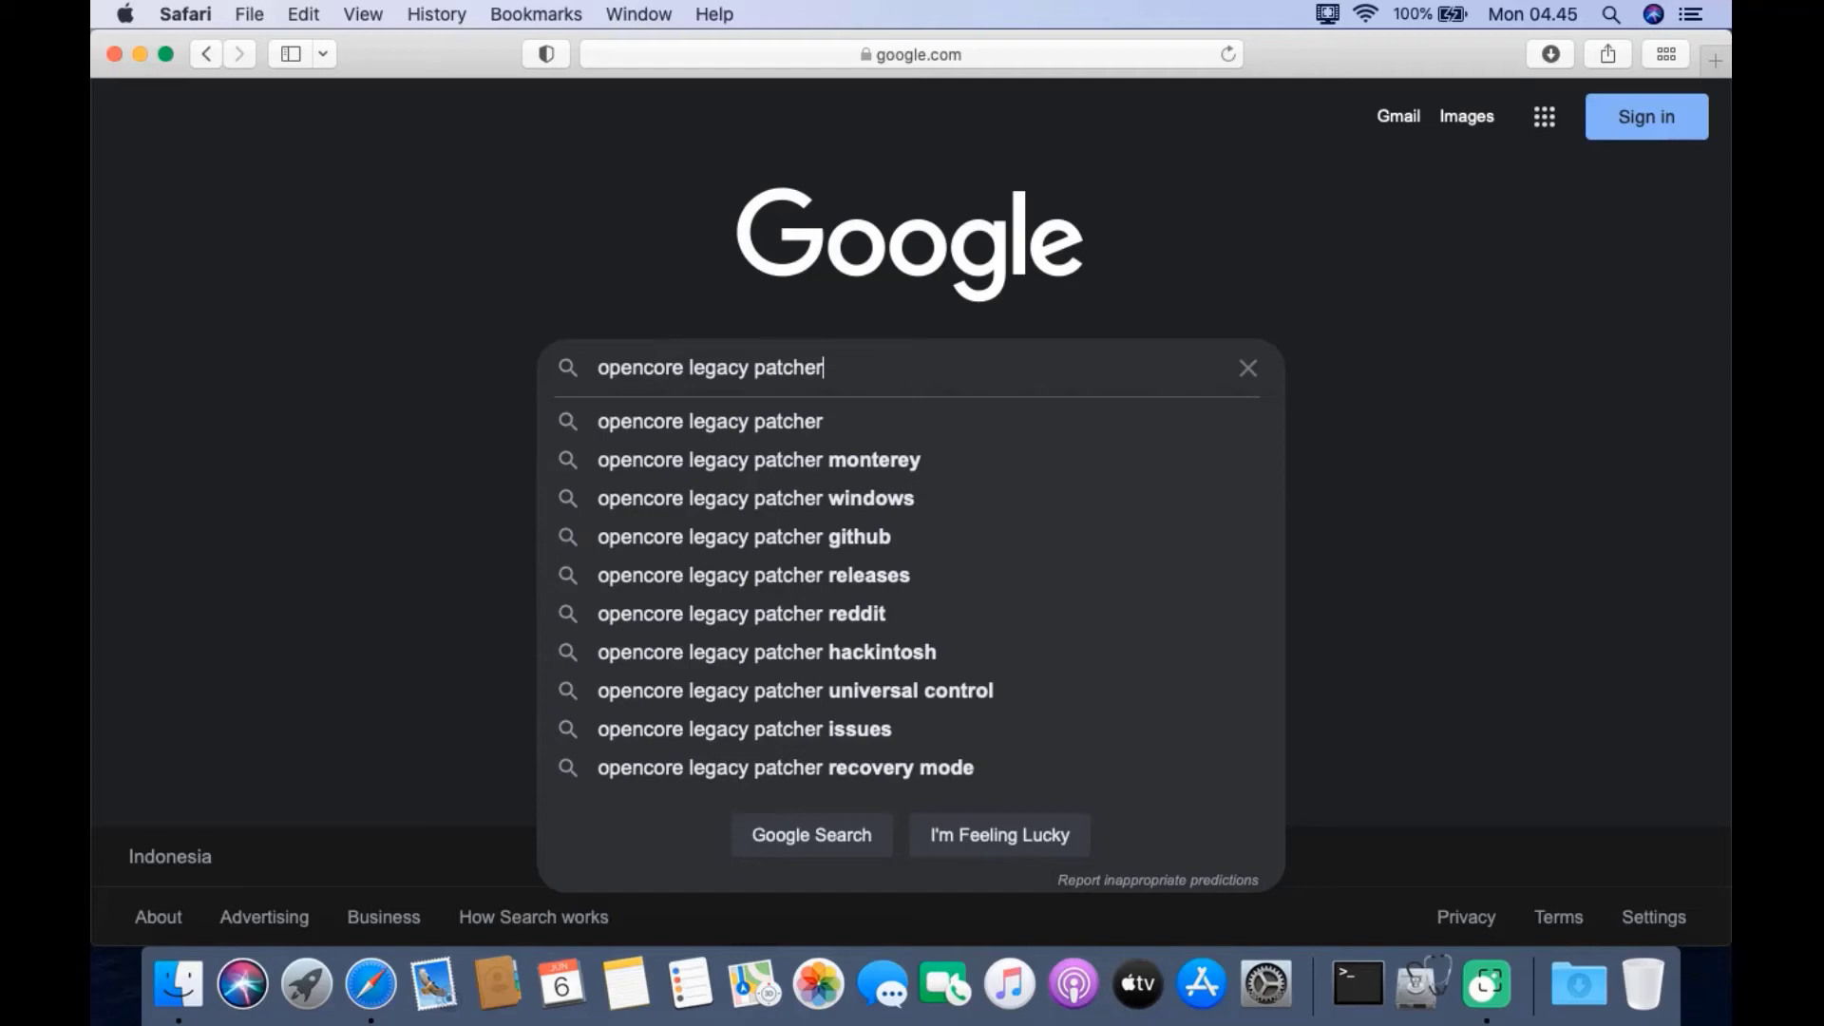
{"action": "key", "text": "Return"}
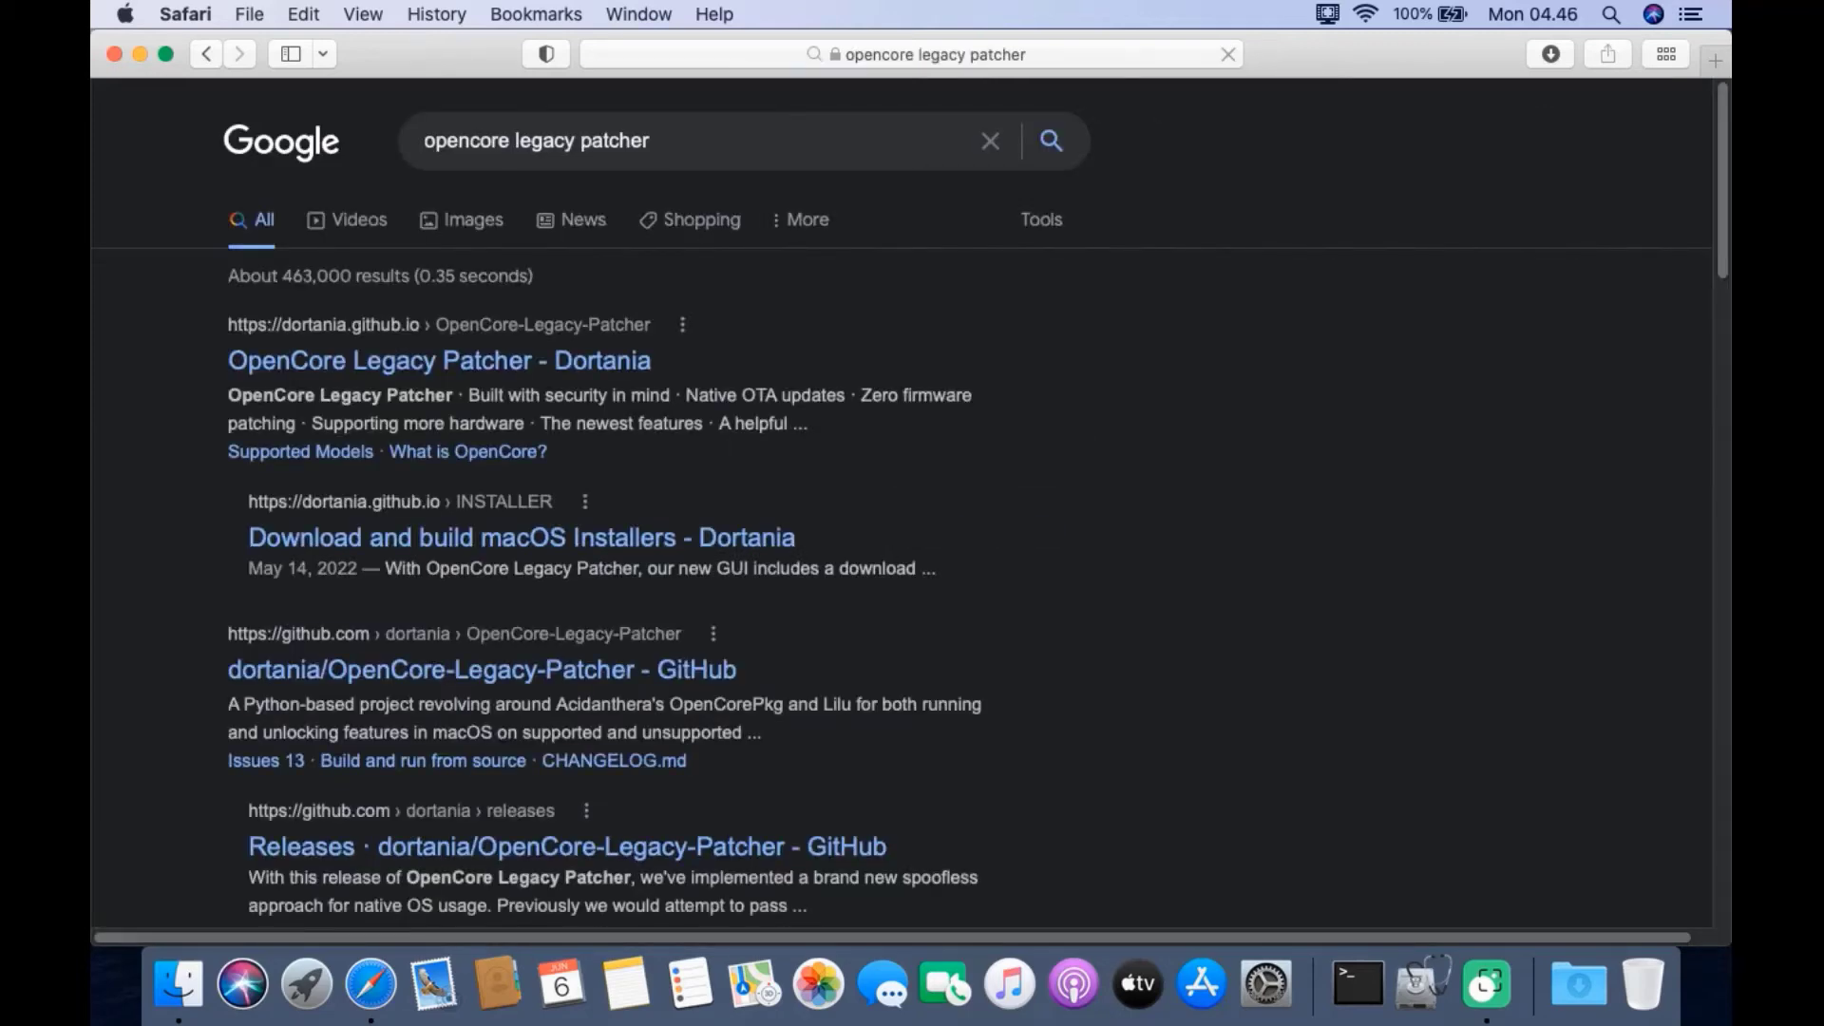
{"action": "scroll", "coordinate": [1004, 451], "scroll_direction": "down", "scroll_amount": 5}
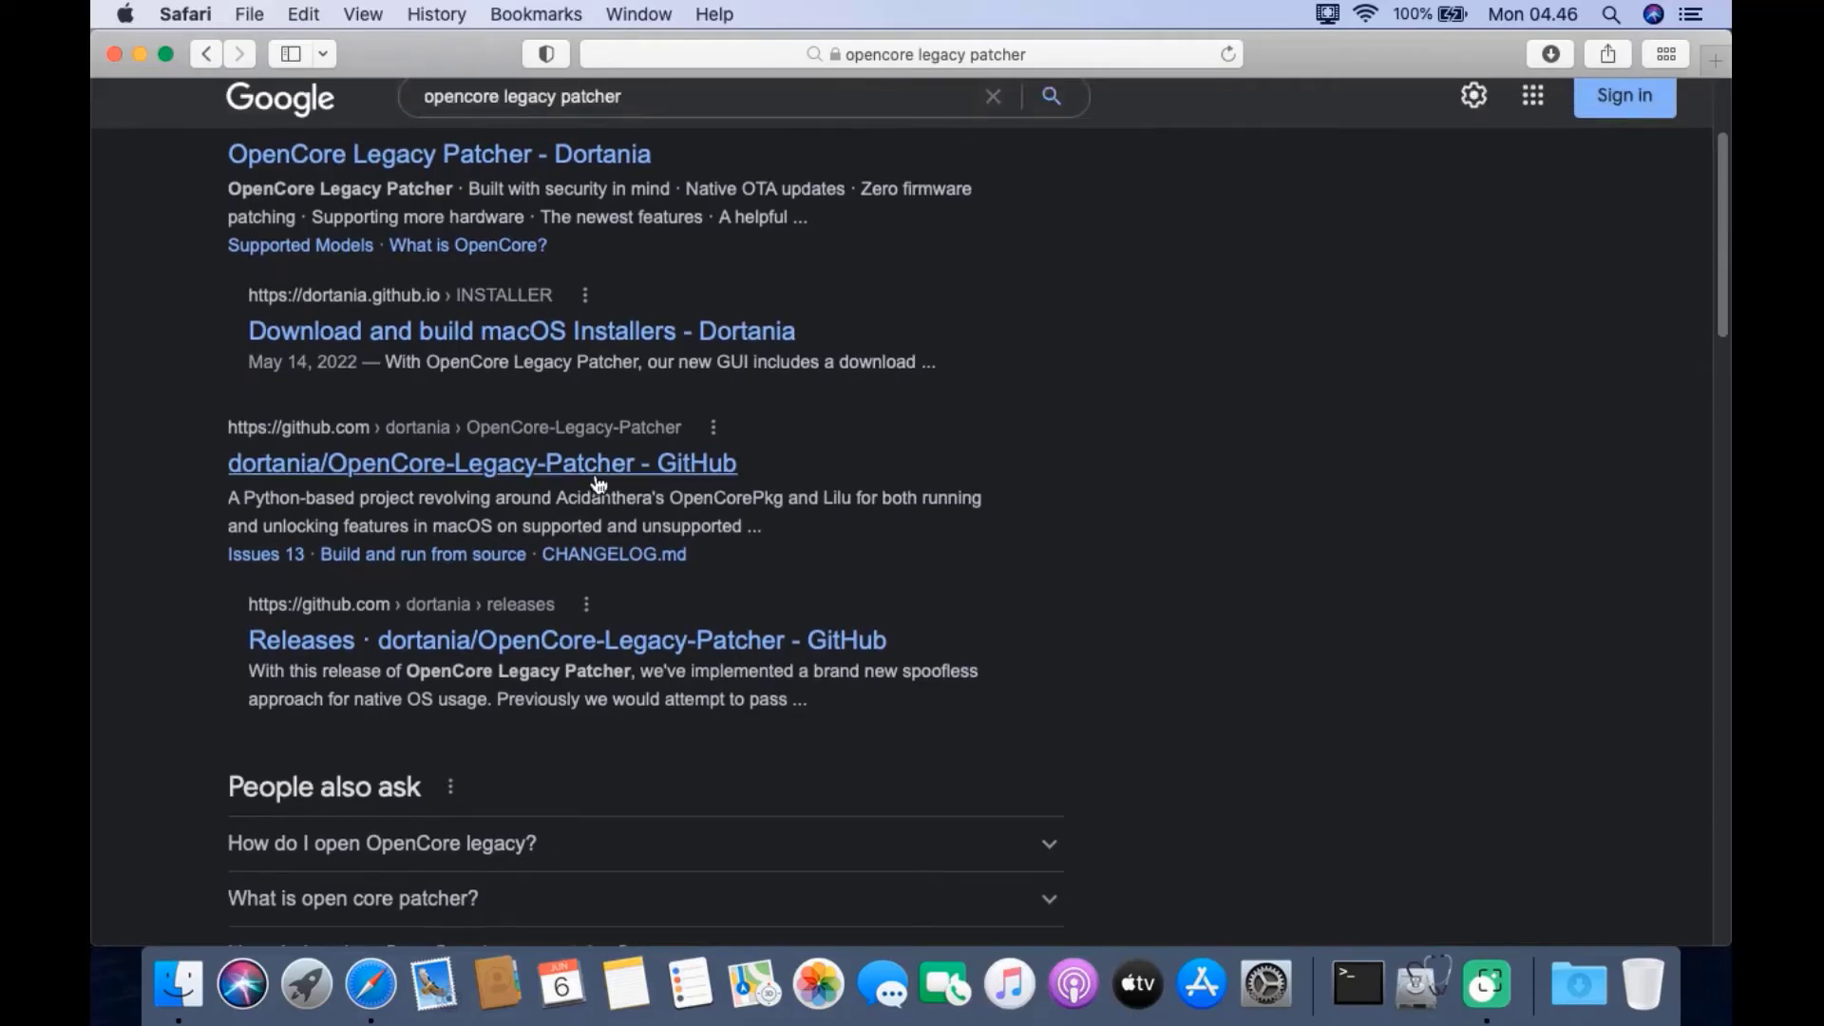
{"action": "left_click", "coordinate": [573, 465]}
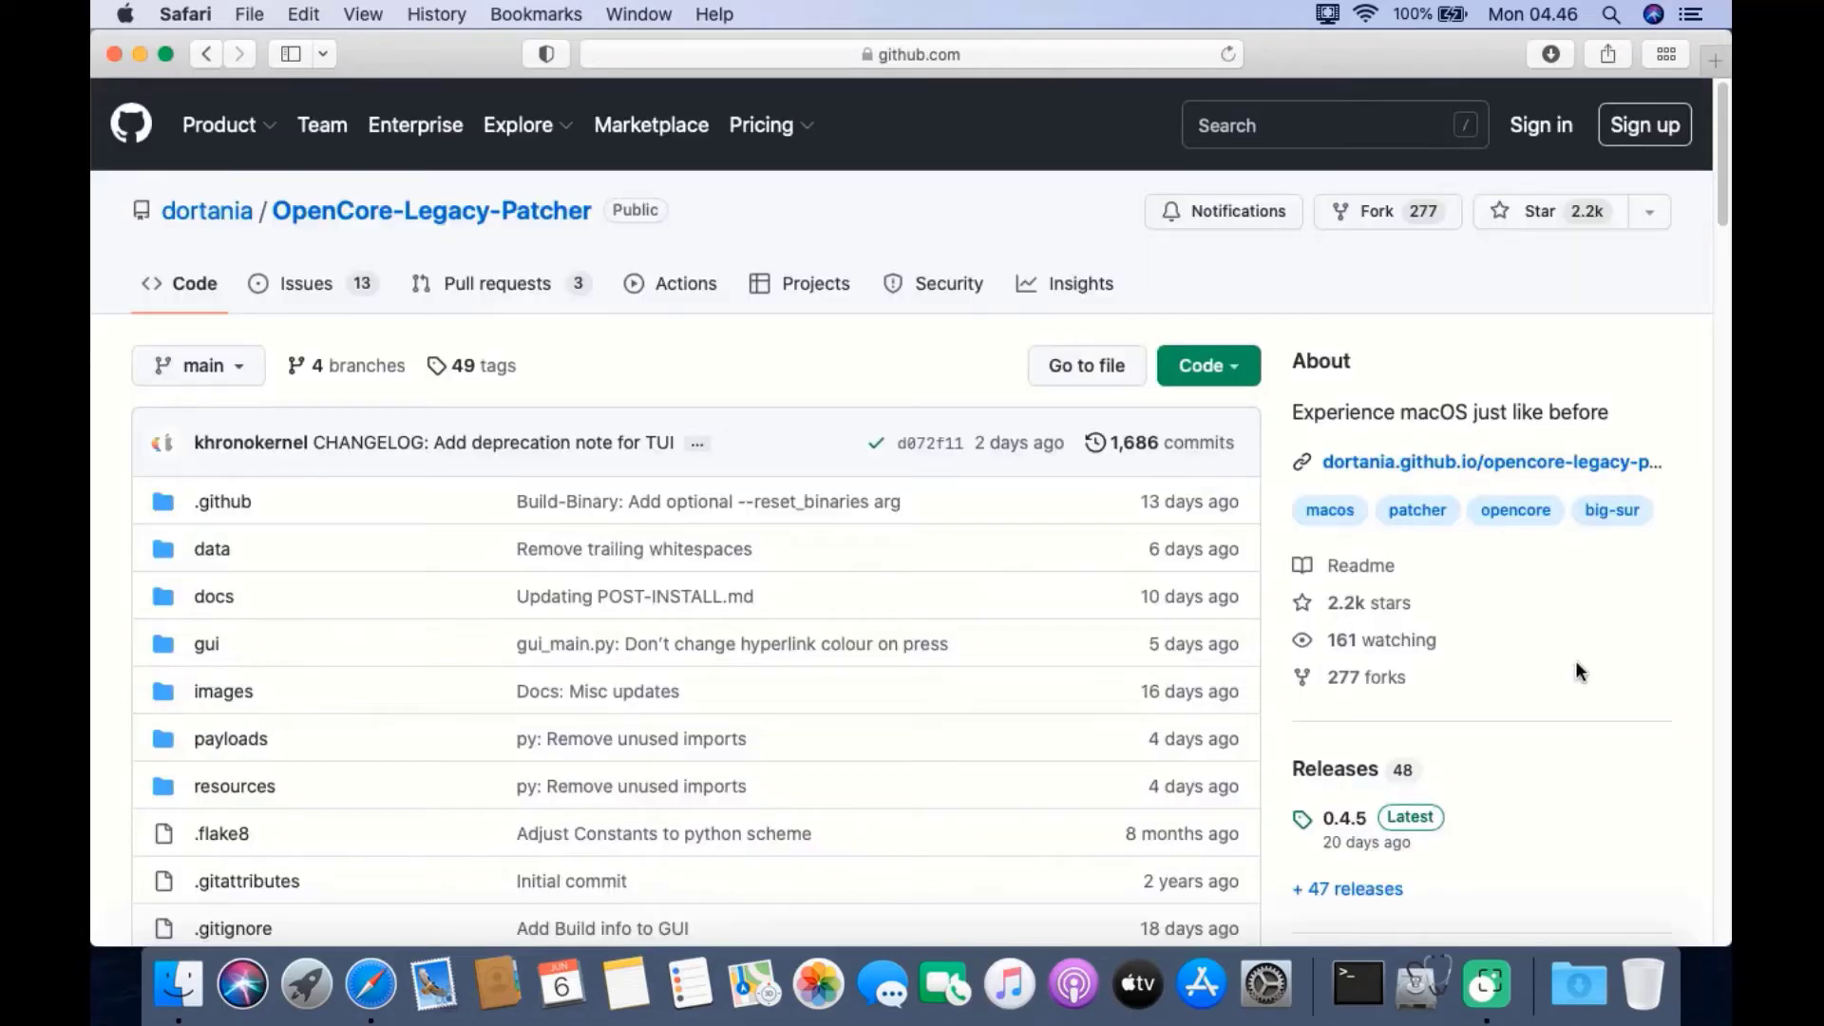
Download OpenCore-Patcher-GUI.app.zip from the 0.4.5 release assets to the Desktop and check its progress
{"action": "scroll", "coordinate": [1575, 662], "scroll_direction": "down", "scroll_amount": 4}
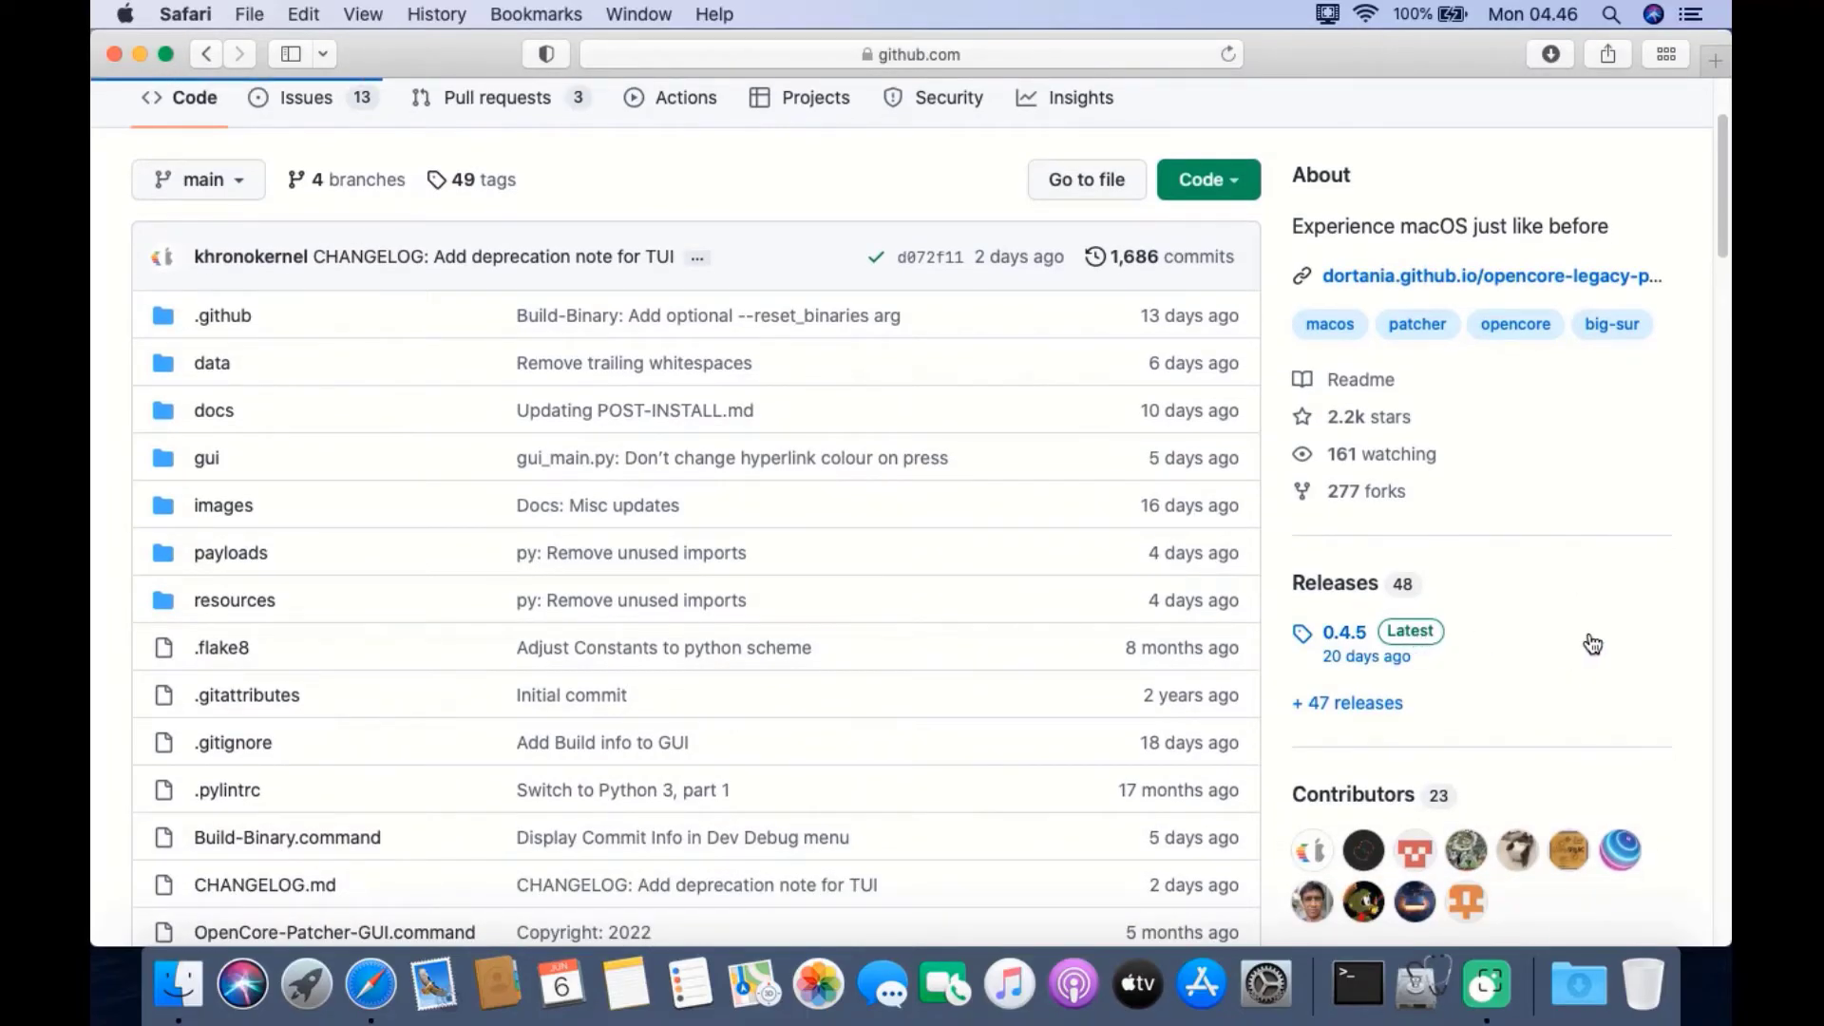
{"action": "scroll", "coordinate": [1315, 618], "scroll_direction": "down", "scroll_amount": 10}
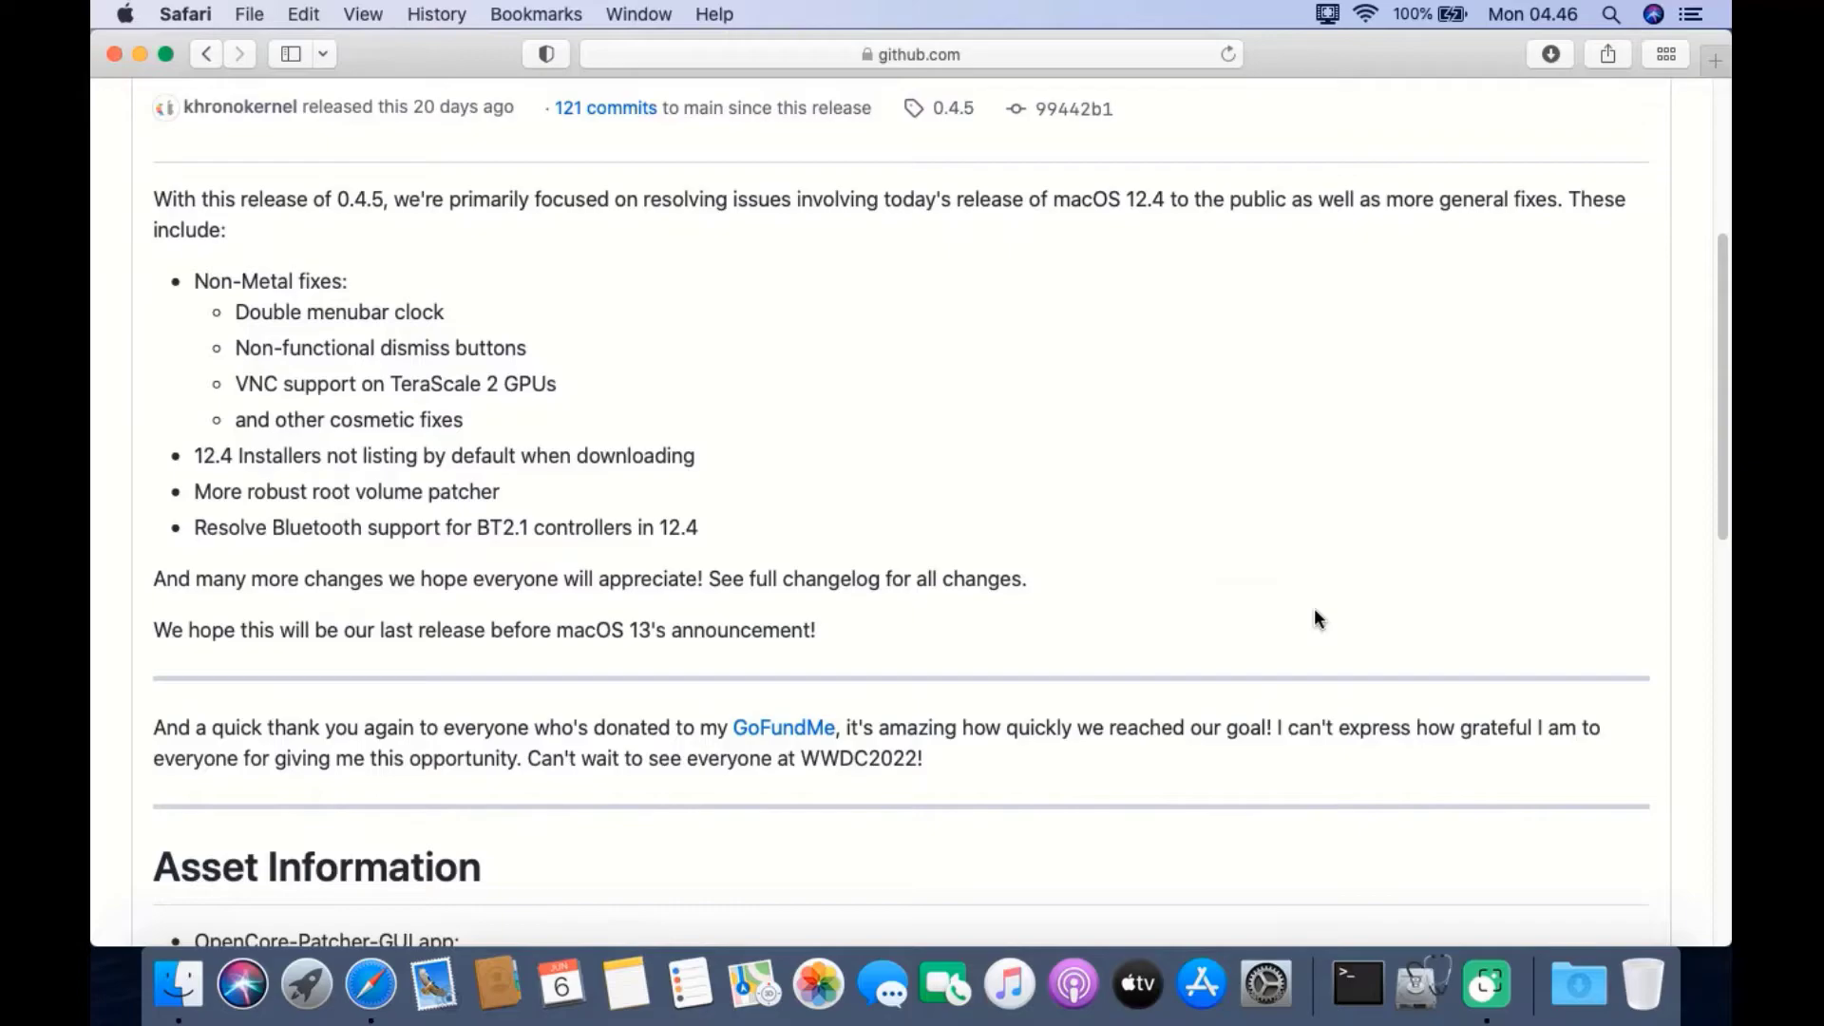
{"action": "scroll", "coordinate": [1315, 612], "scroll_direction": "down", "scroll_amount": 20}
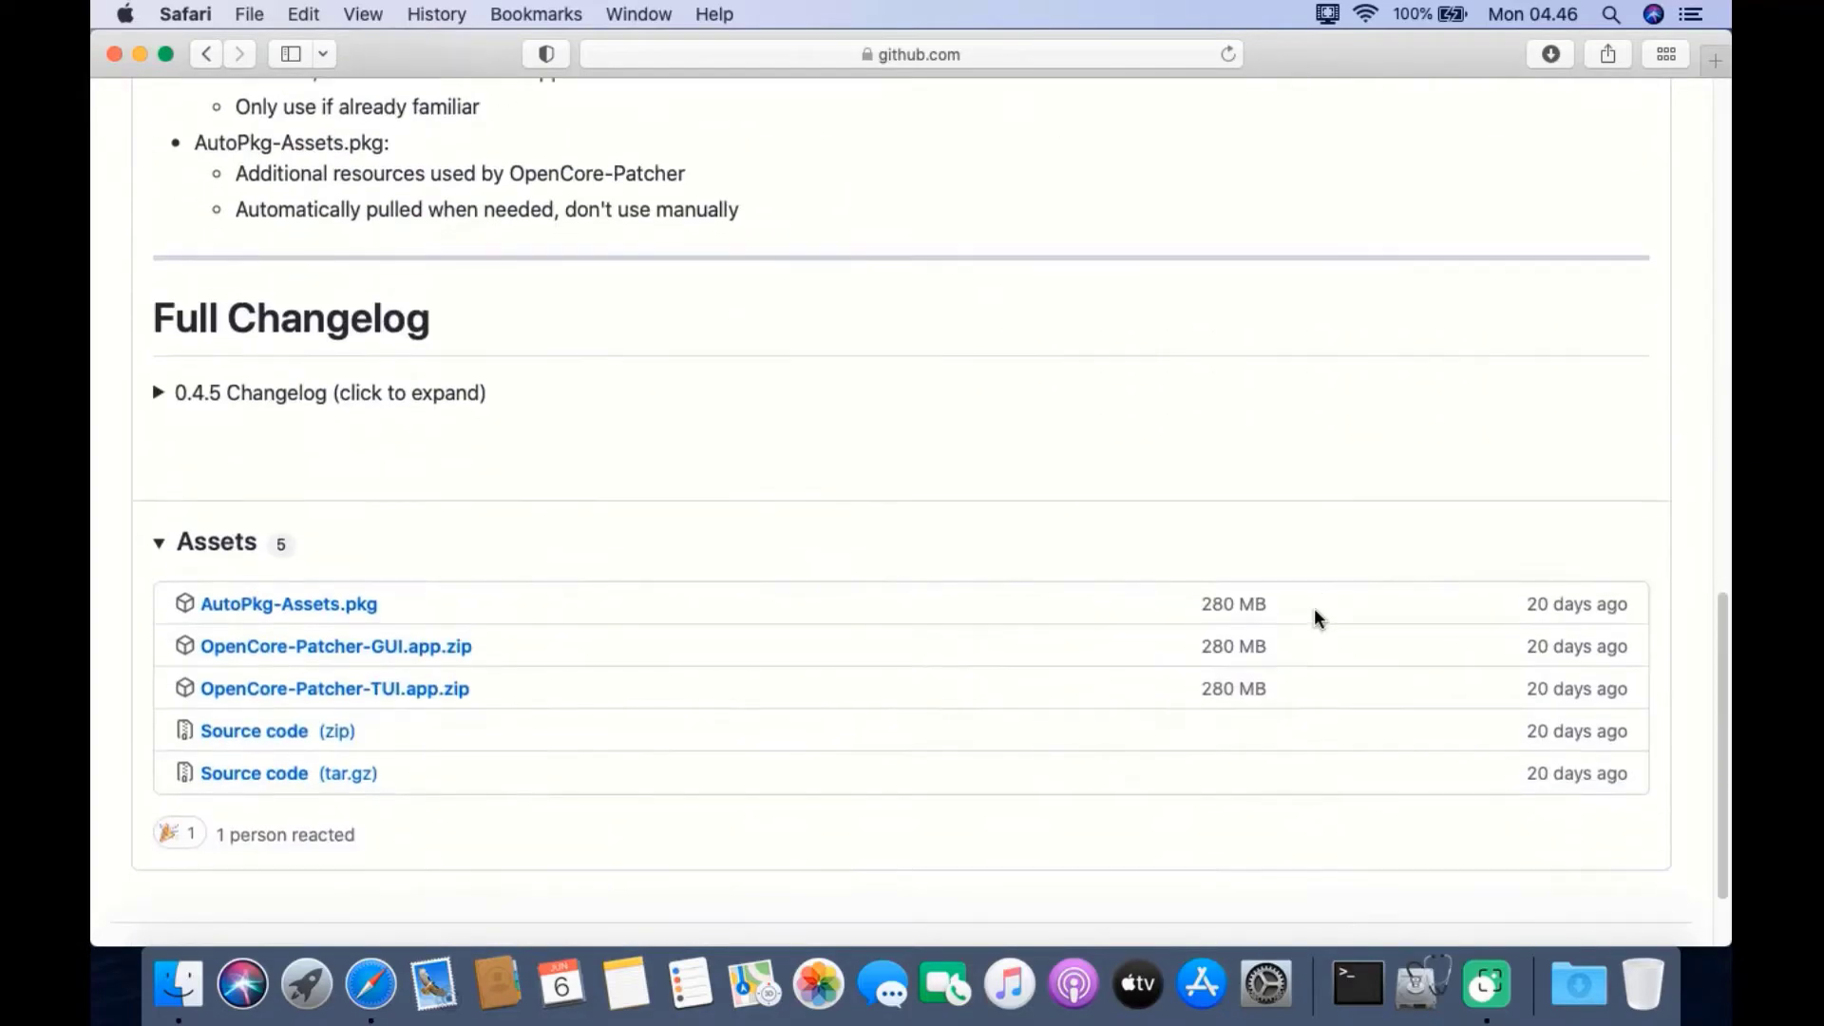
{"action": "left_click", "coordinate": [365, 649]}
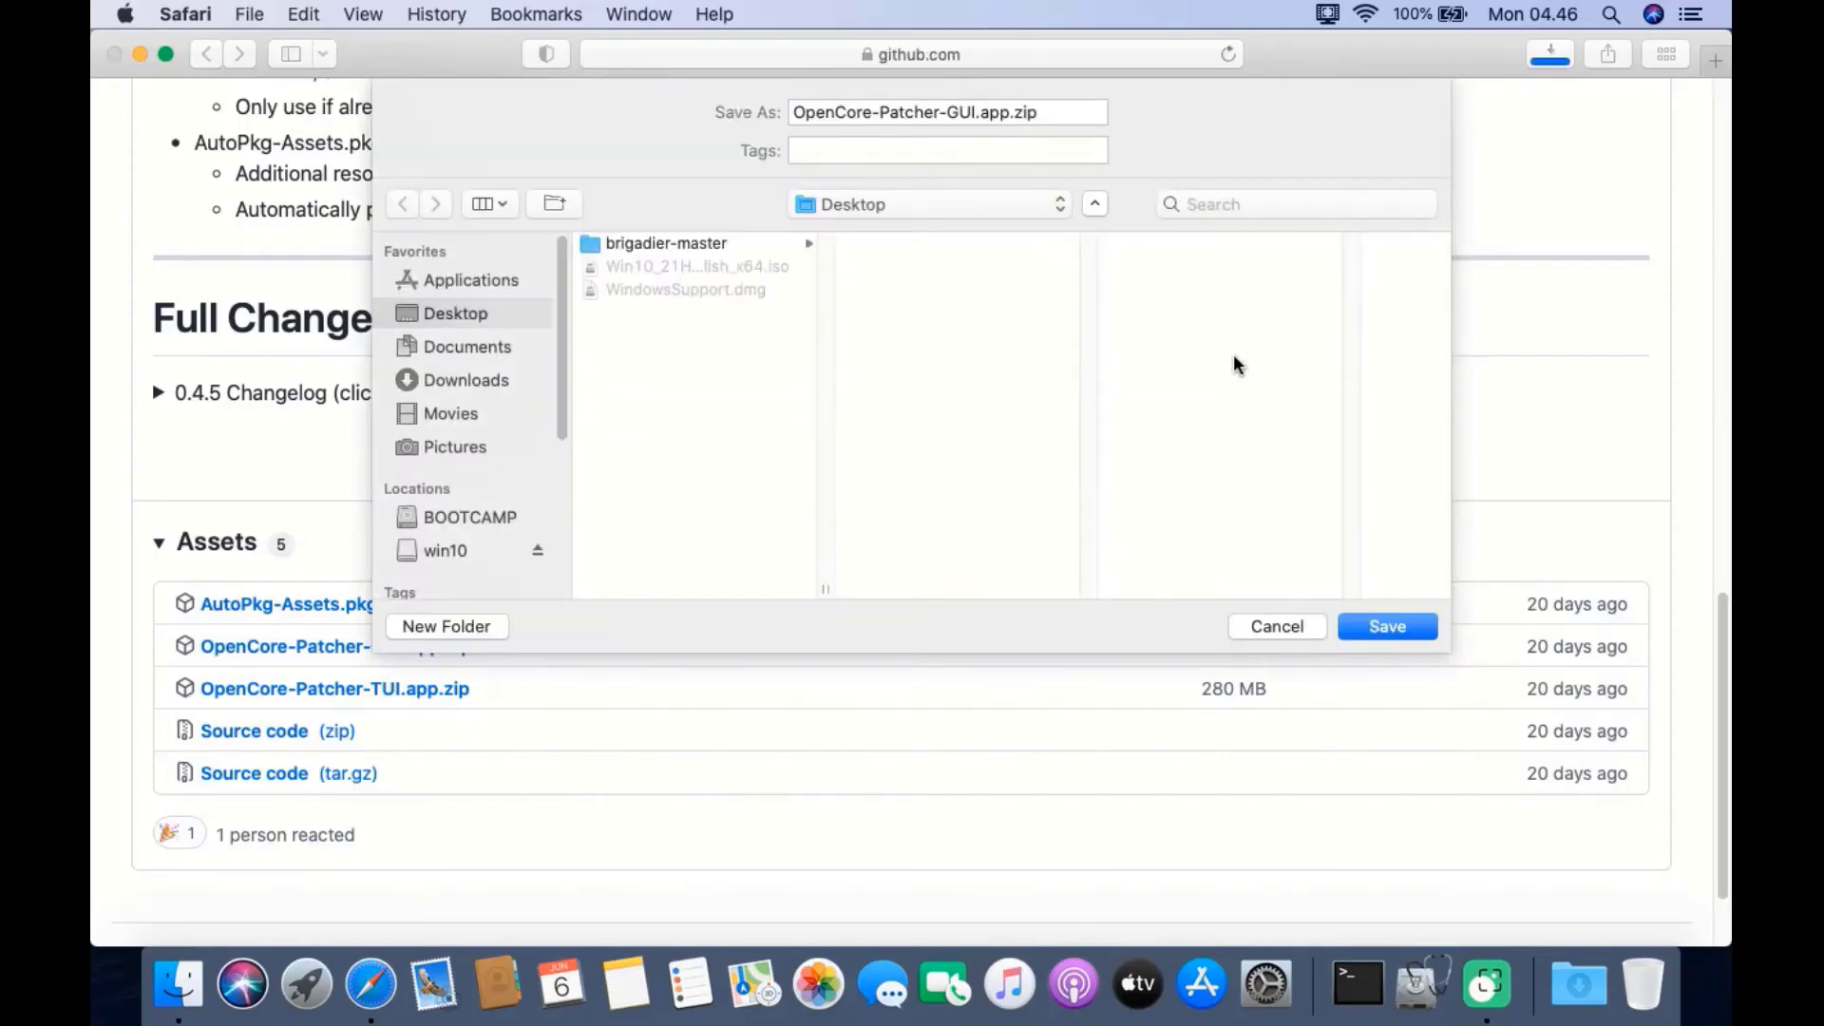
{"action": "left_click", "coordinate": [1388, 627]}
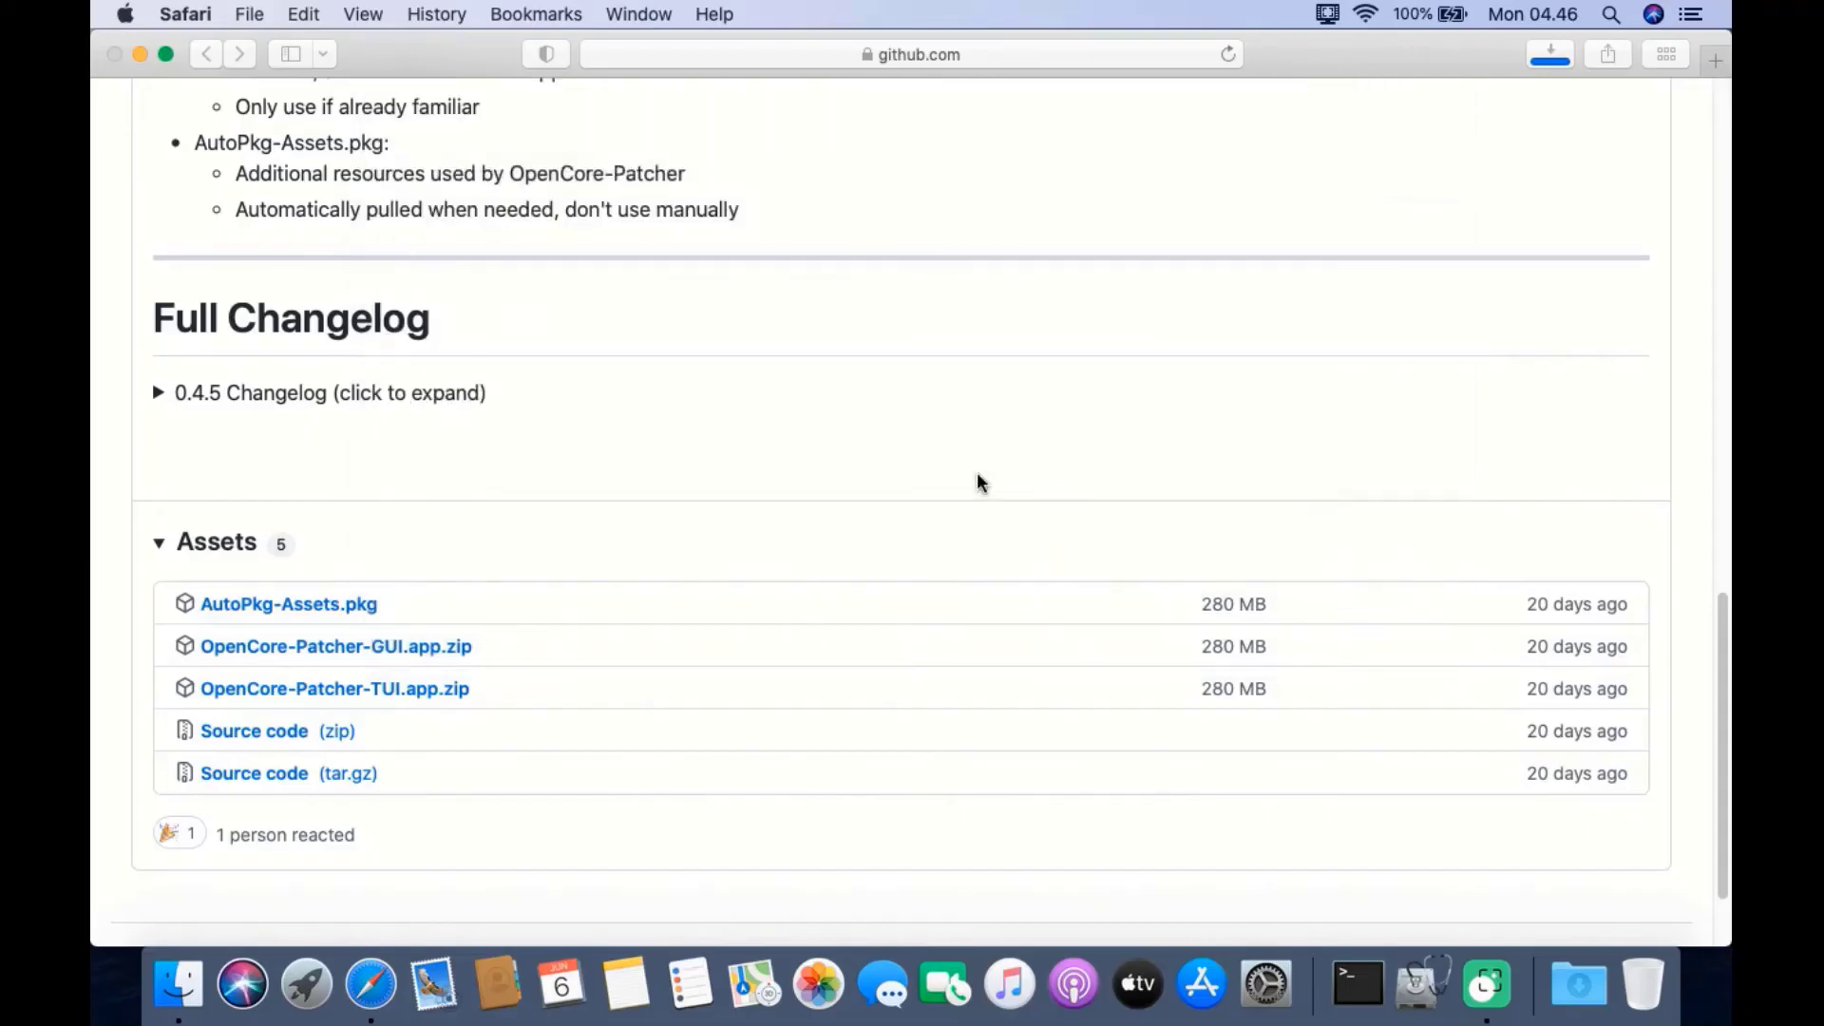
{"action": "left_click", "coordinate": [1550, 55]}
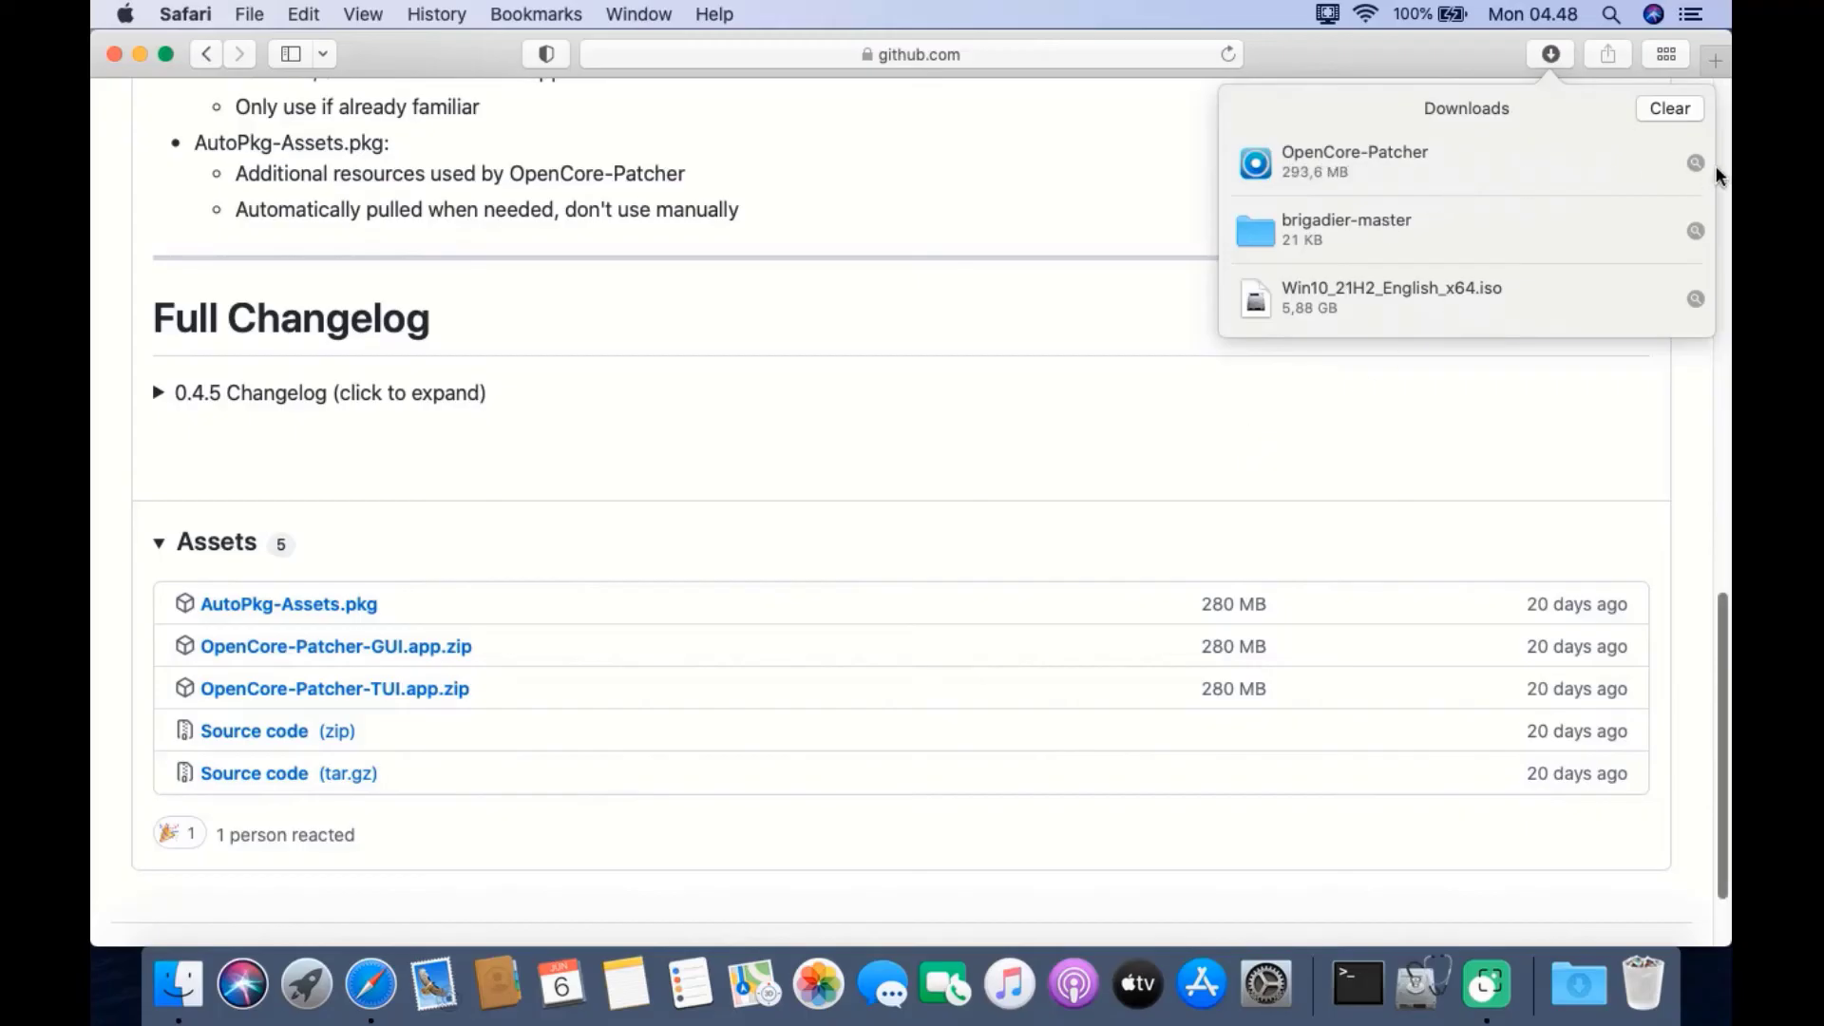
Minimize Safari and open OpenCore-Patcher from the desktop, allowing it past the security prompt
{"action": "left_click", "coordinate": [1084, 186]}
{"action": "left_click", "coordinate": [139, 55]}
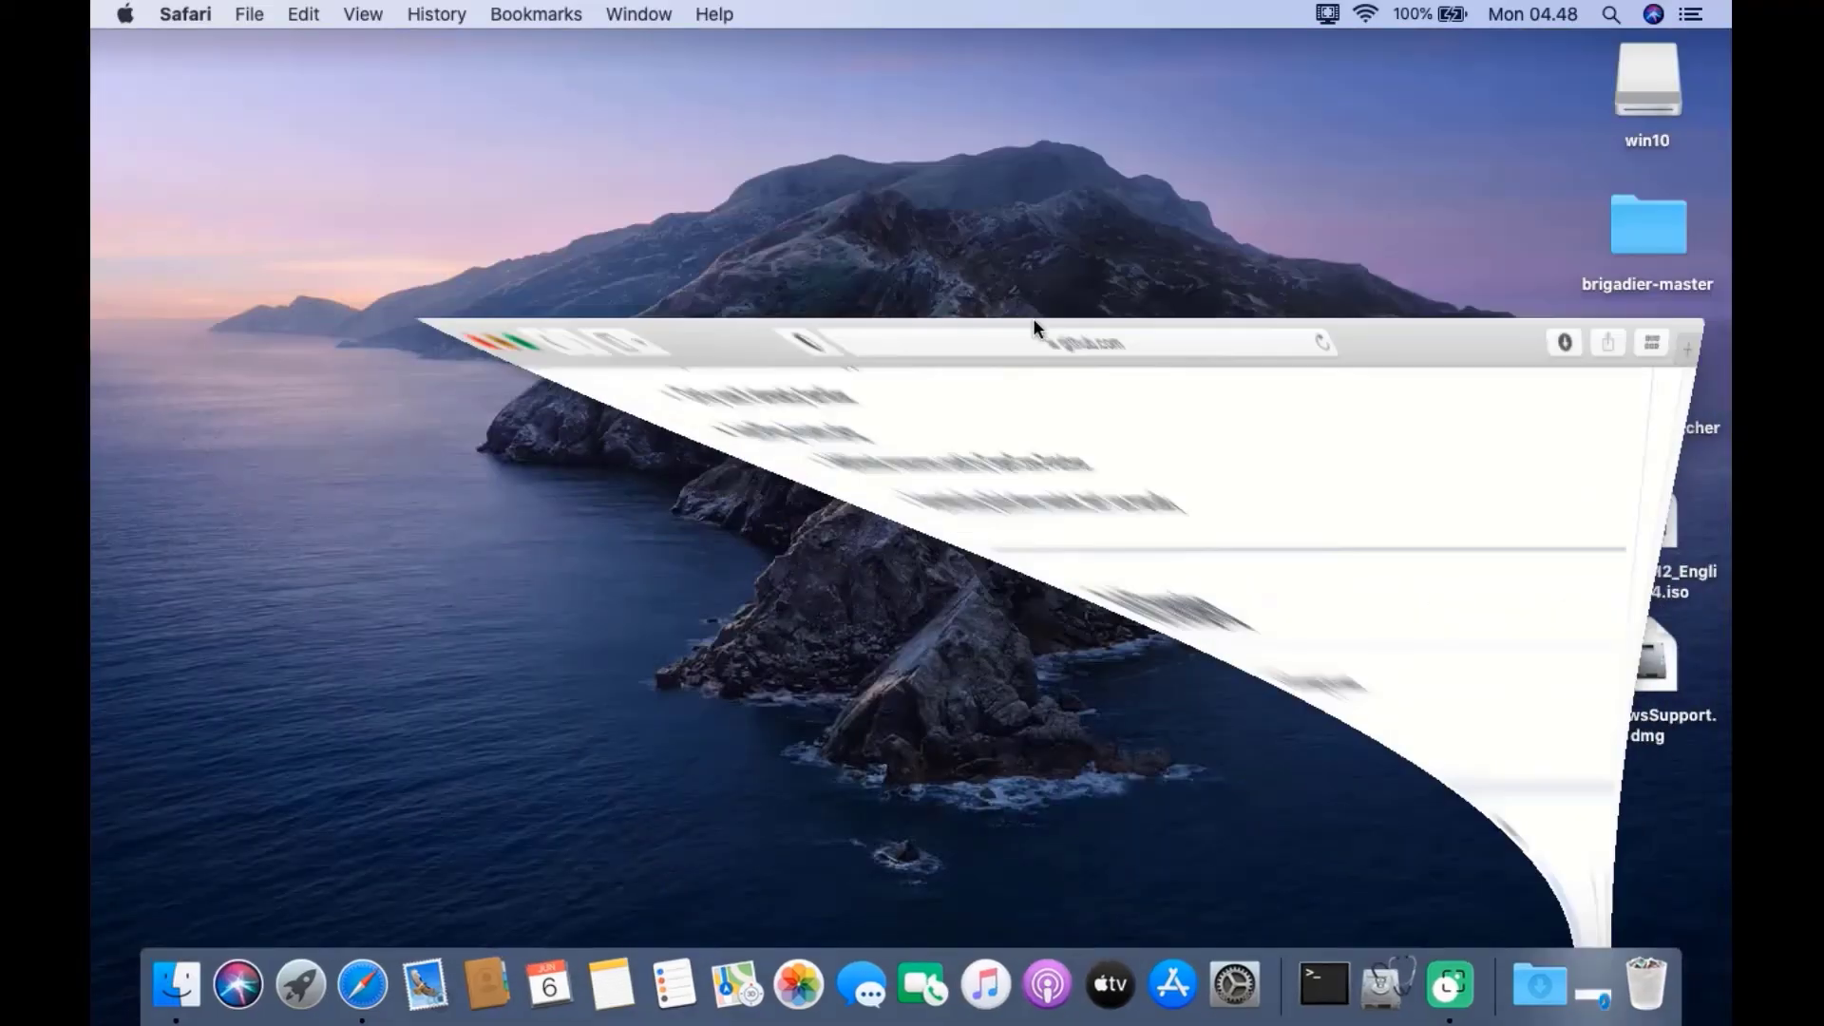
{"action": "left_click", "coordinate": [1647, 394]}
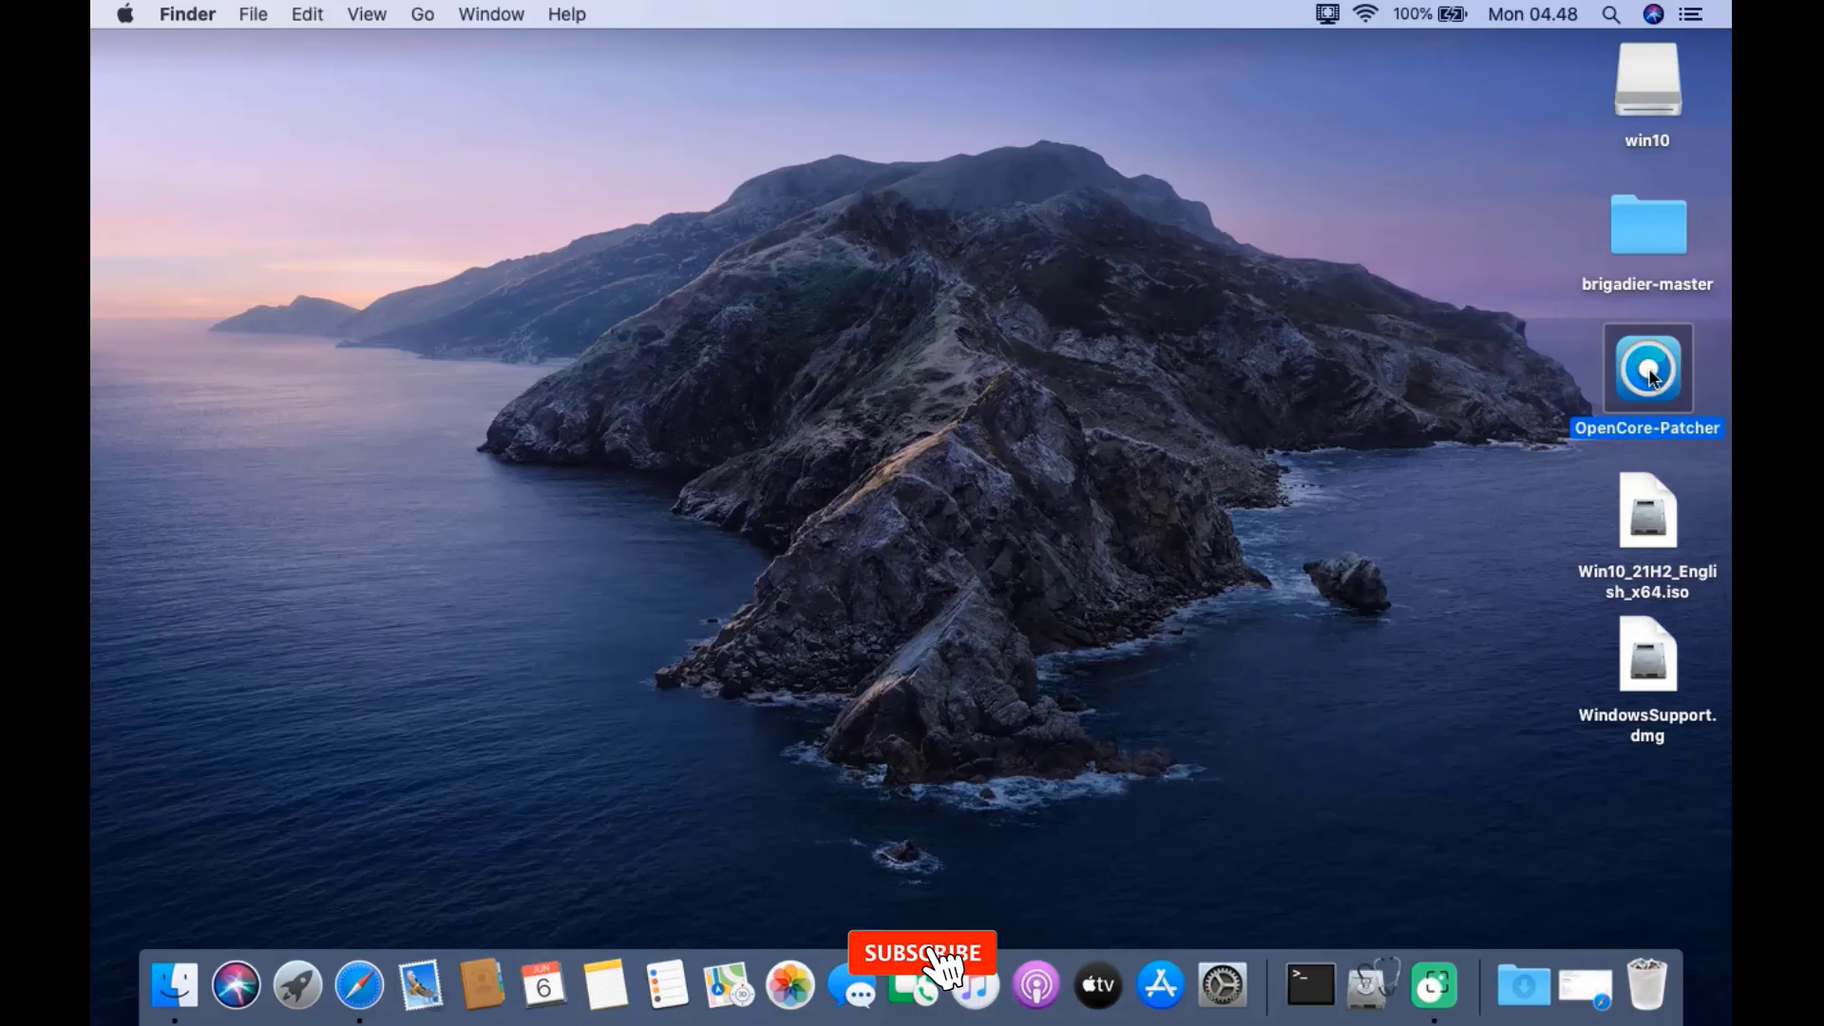
{"action": "right_click", "coordinate": [1644, 381]}
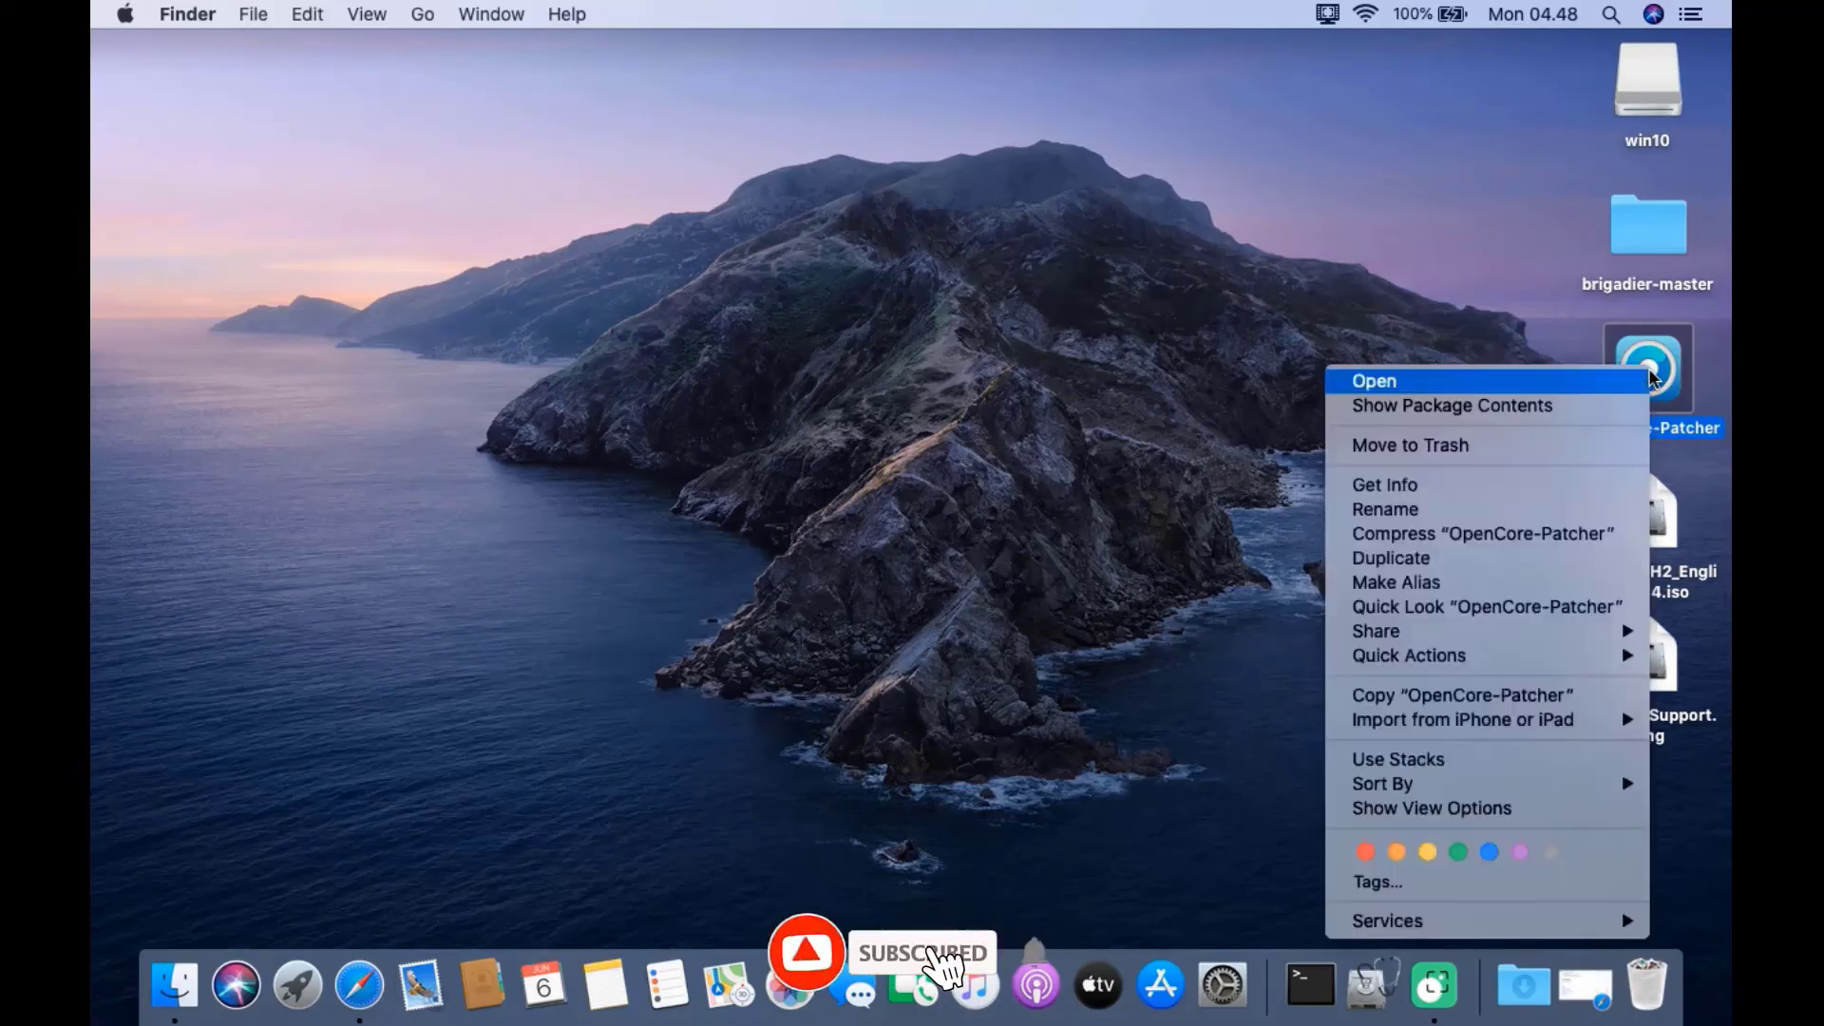
{"action": "left_click", "coordinate": [1397, 390]}
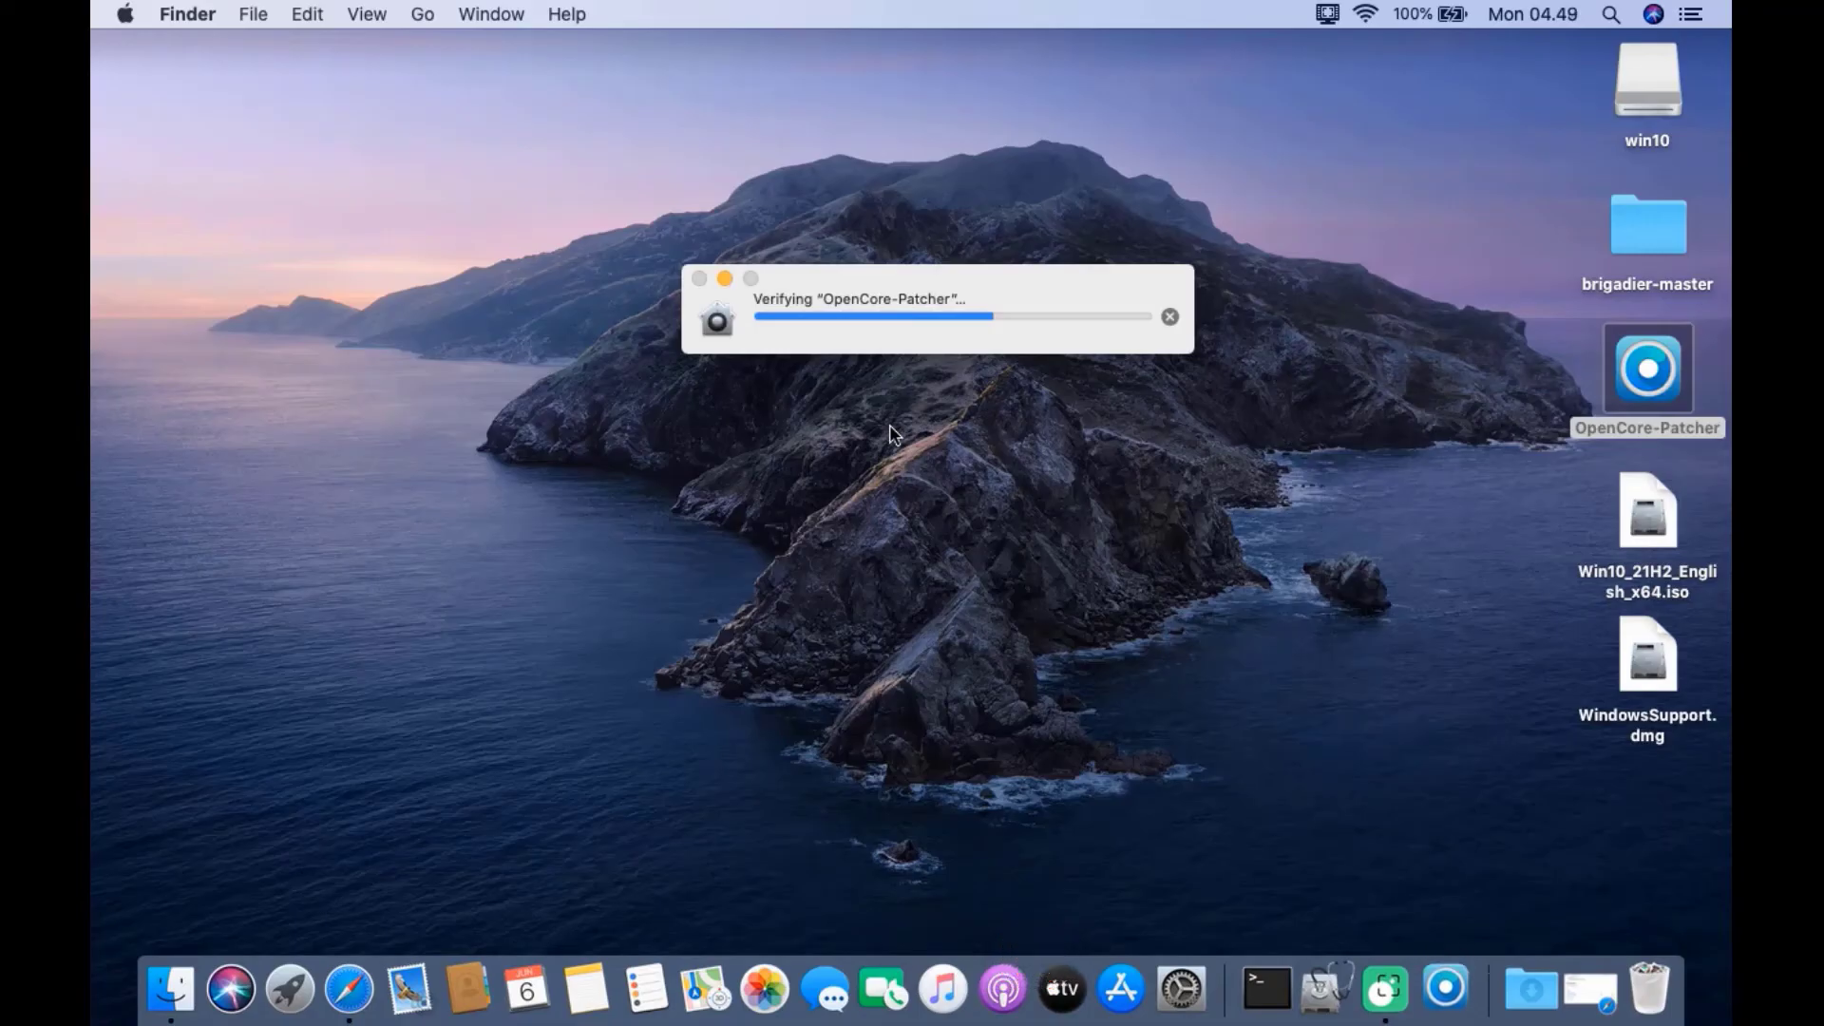
{"action": "left_click", "coordinate": [1140, 376]}
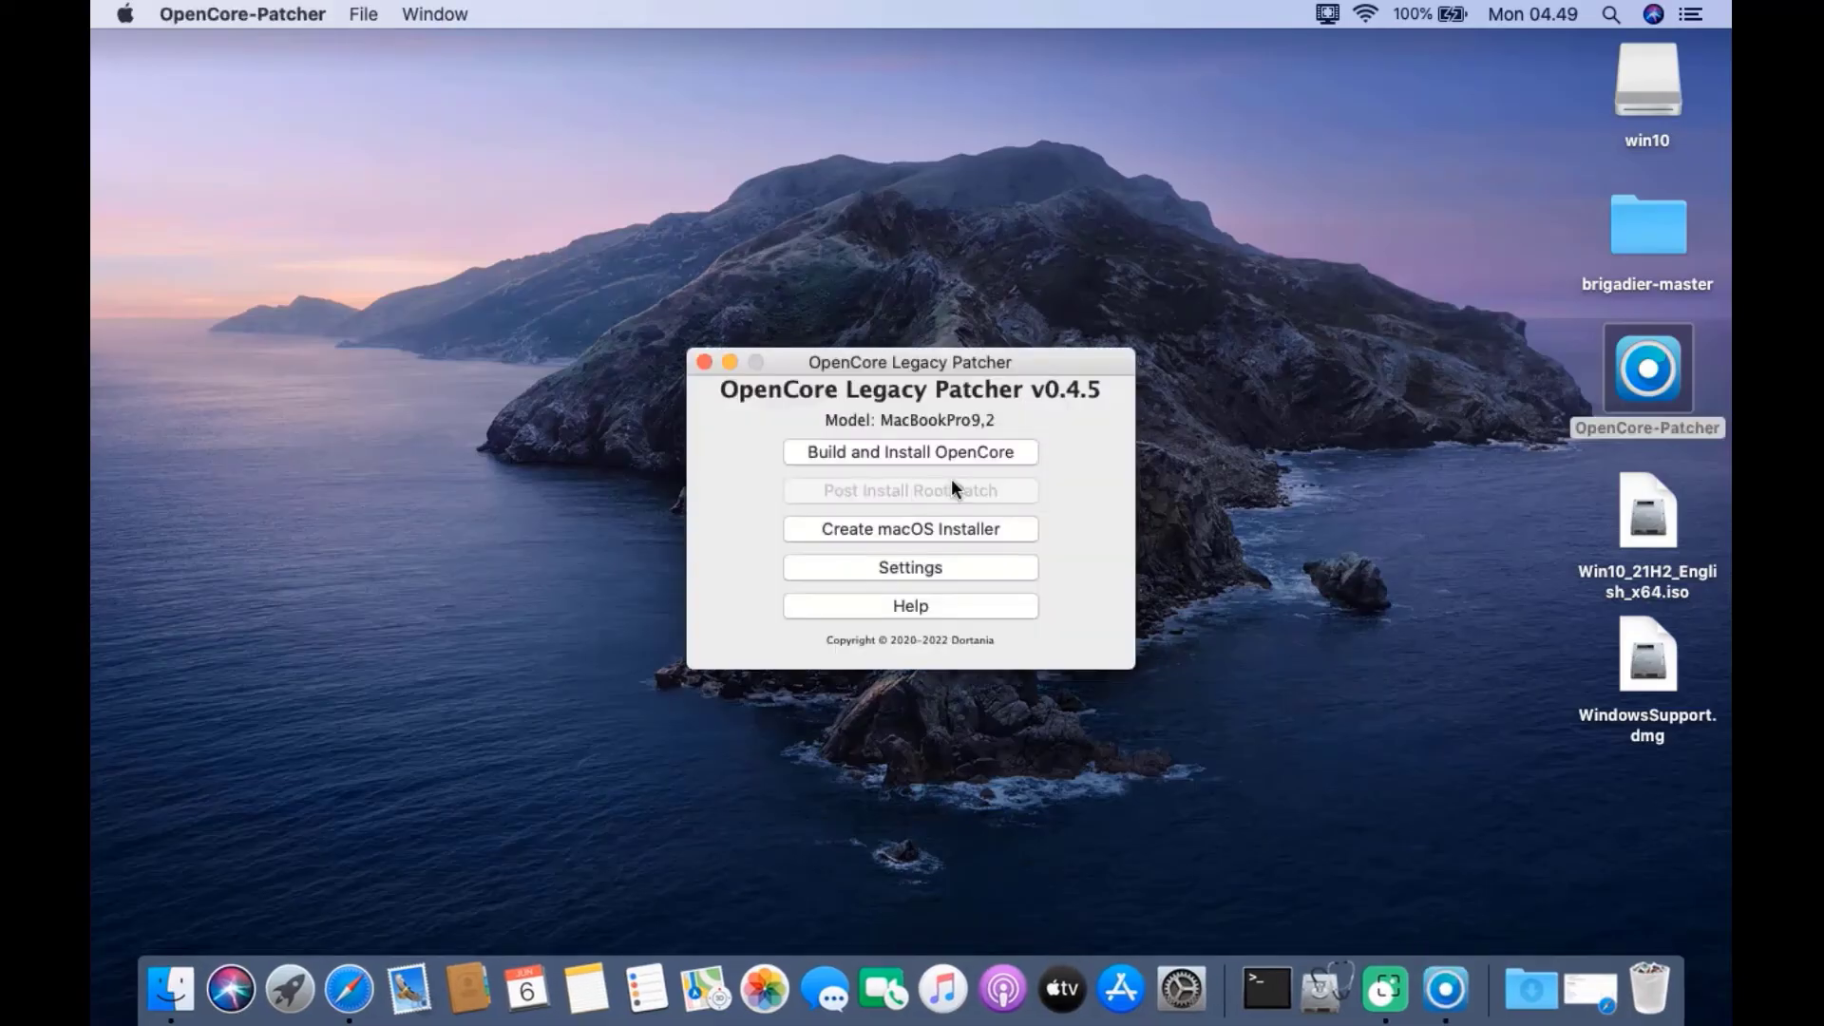
Build the OpenCore configuration for the MacBookPro9,2 and choose to install it to disk
{"action": "left_click", "coordinate": [908, 452]}
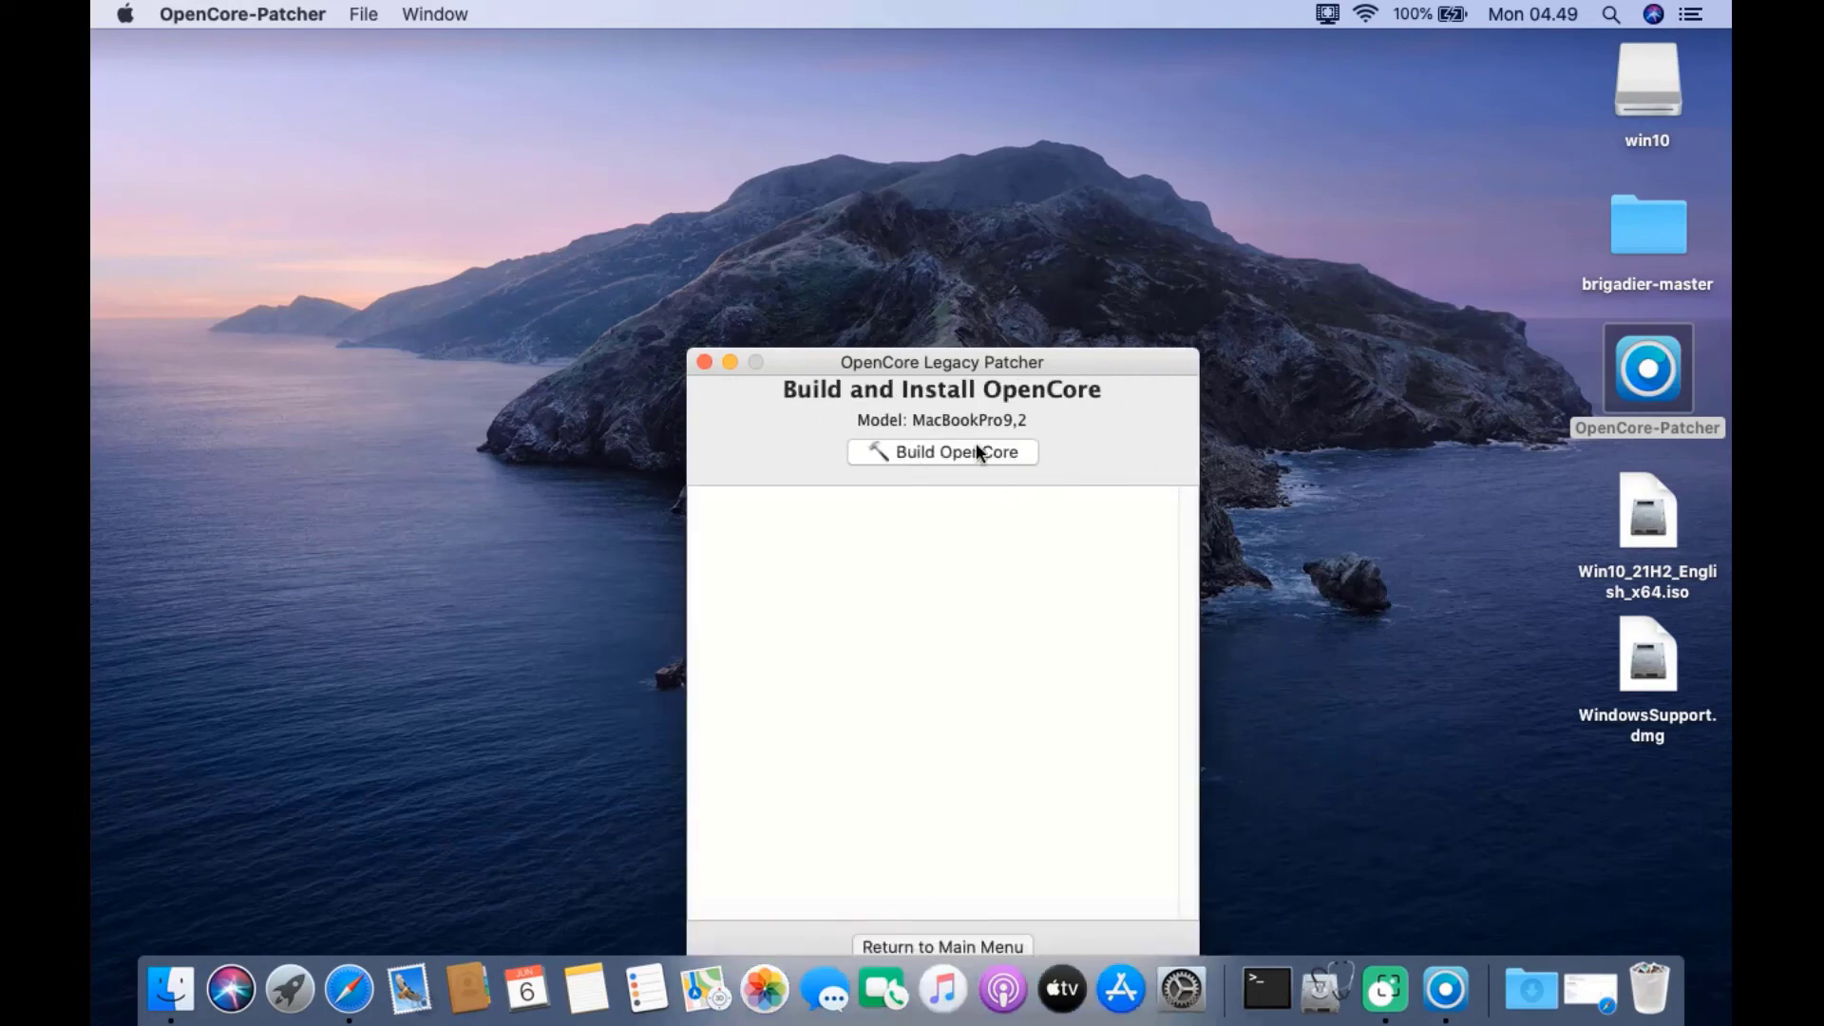
{"action": "left_click_drag", "start_coordinate": [932, 361], "coordinate": [925, 231]}
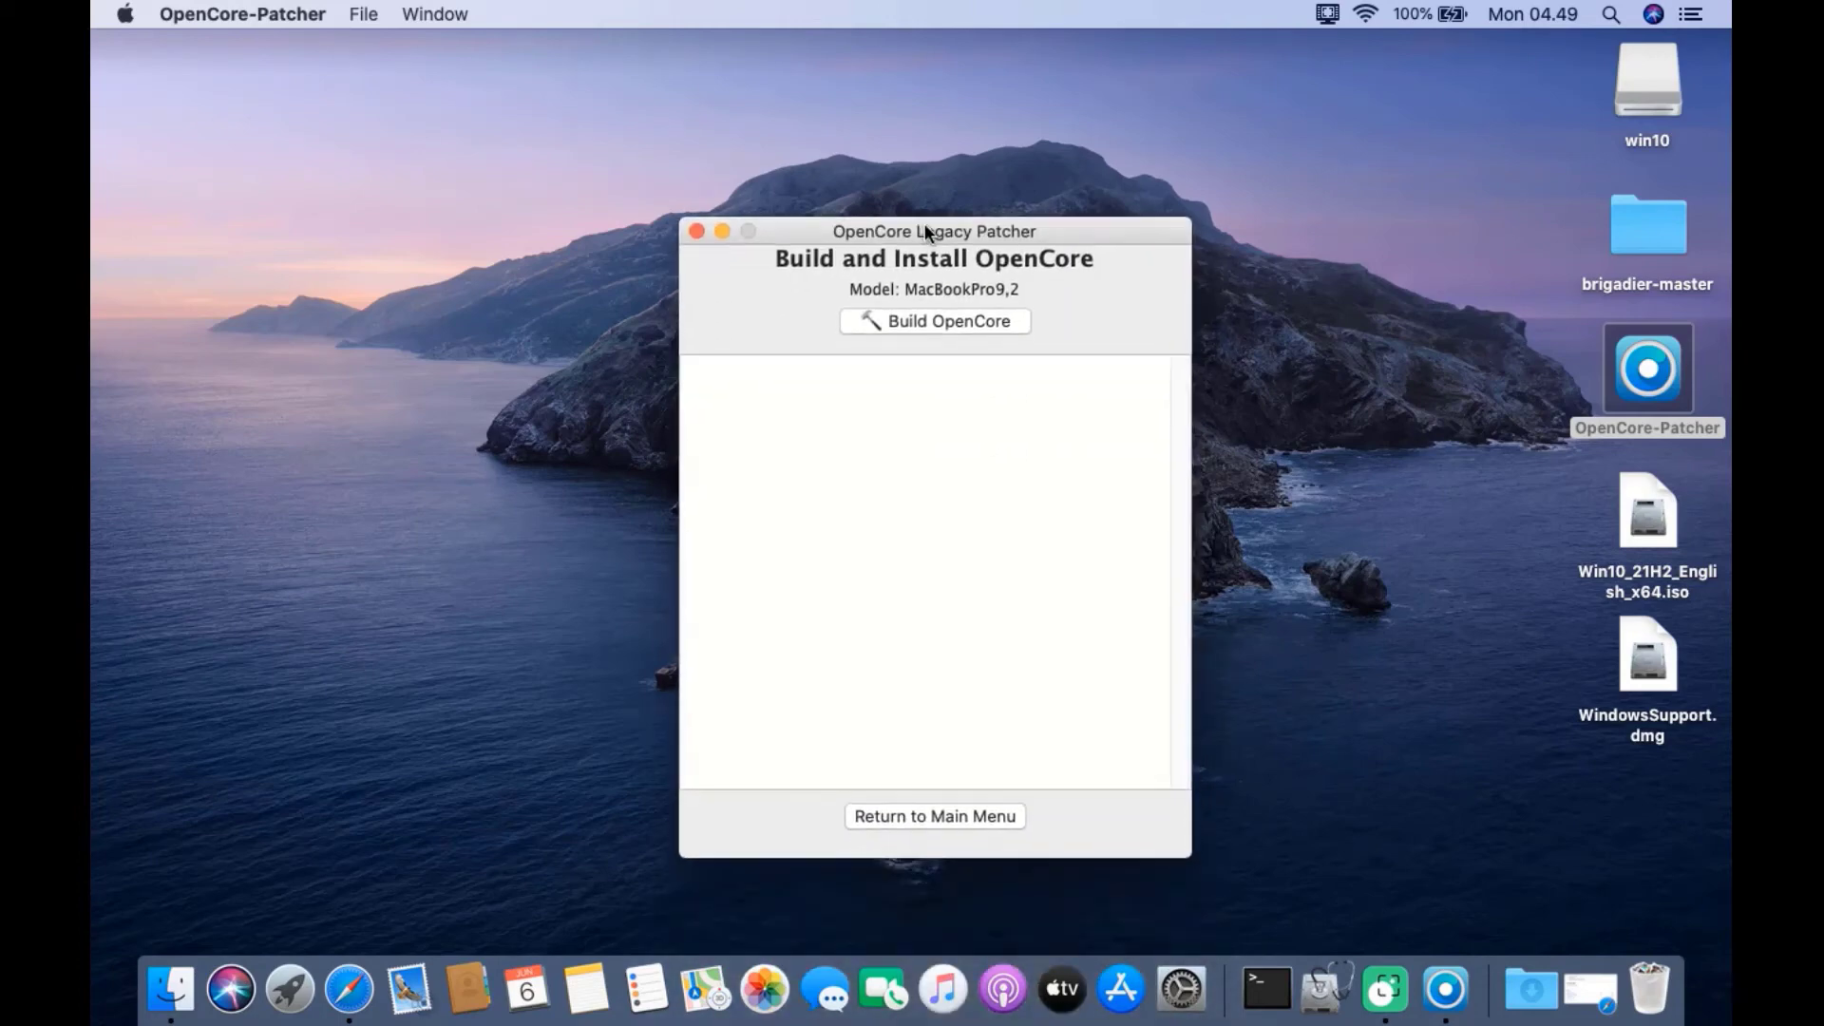
{"action": "left_click", "coordinate": [929, 322]}
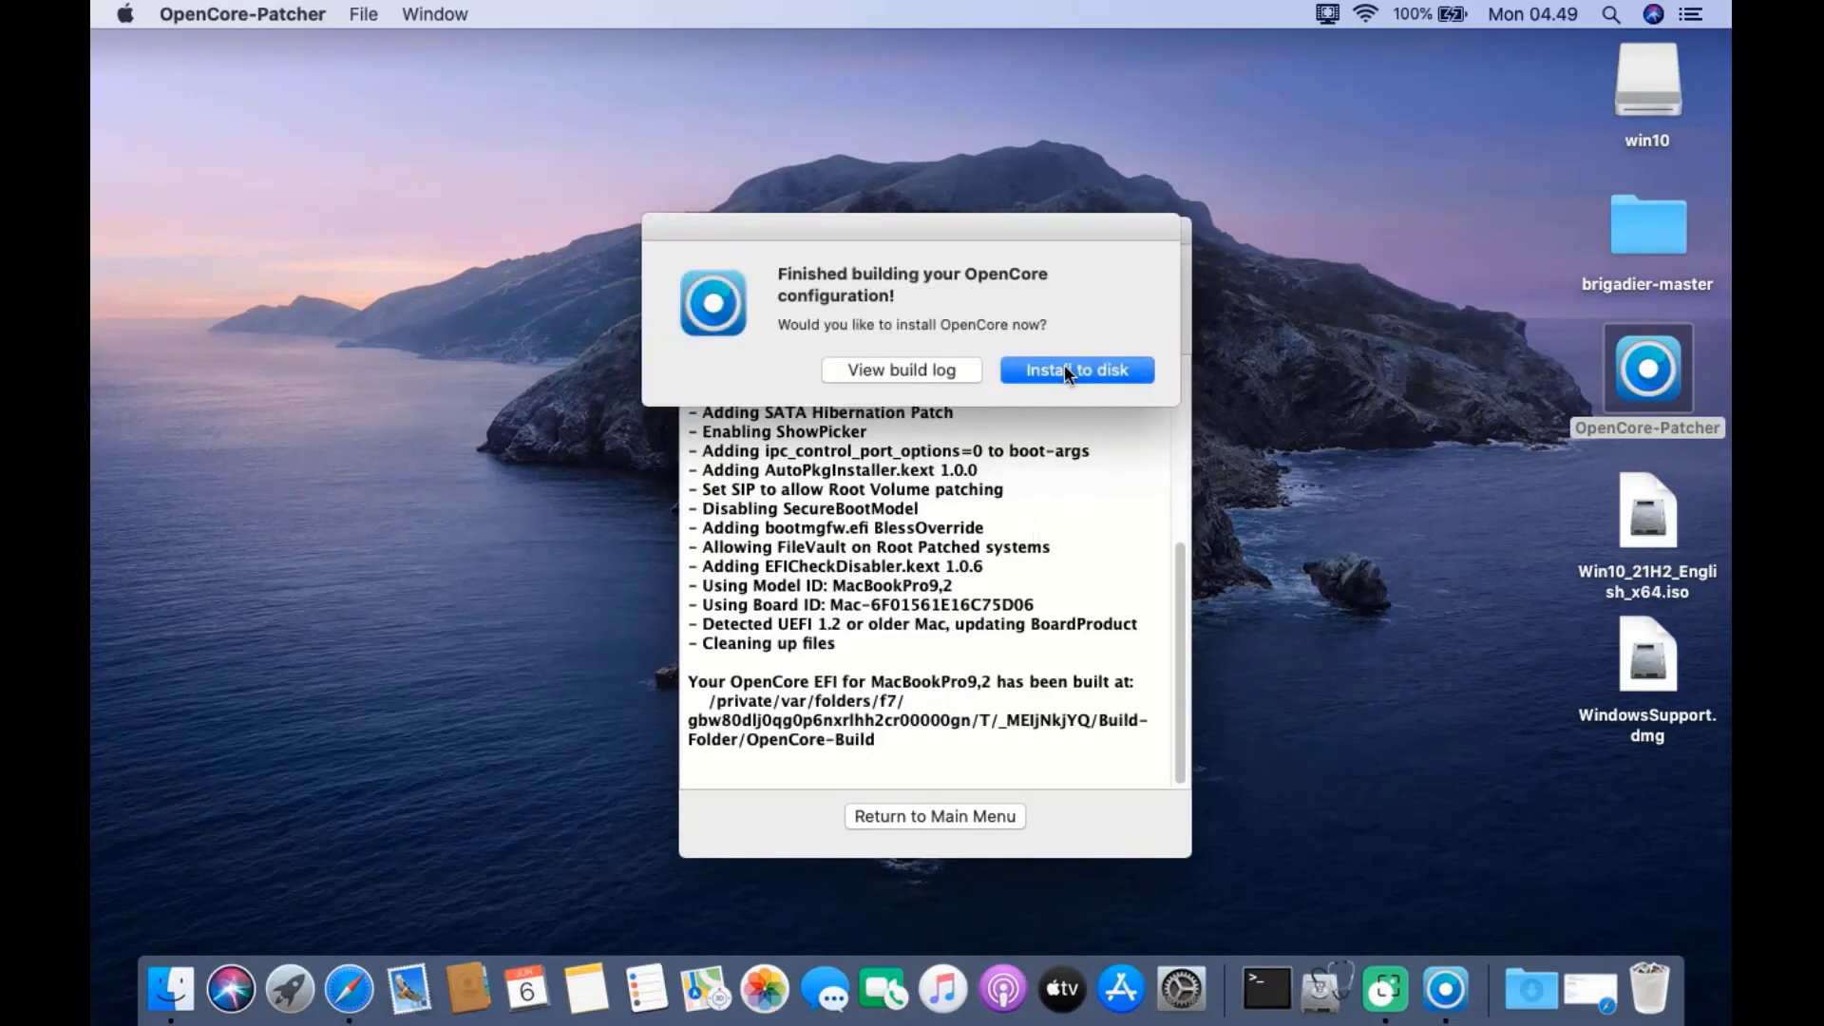
{"action": "left_click", "coordinate": [1094, 369]}
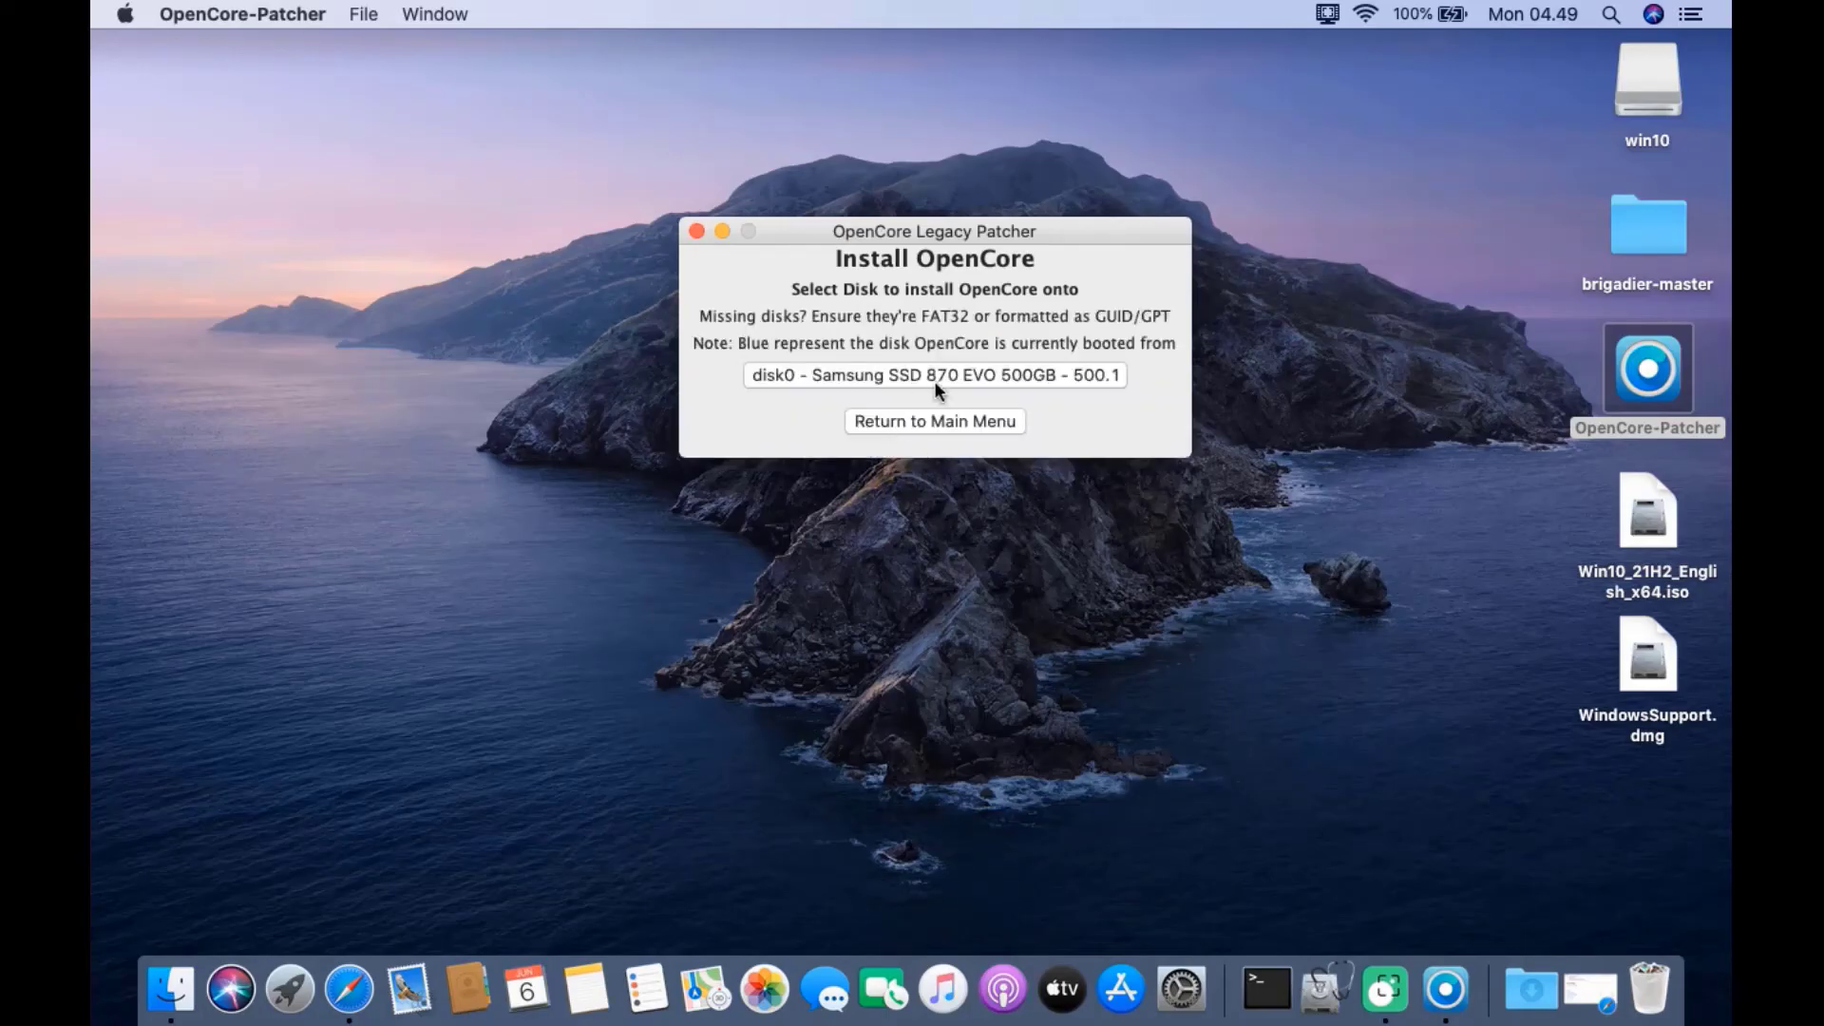
Install OpenCore onto disk0's EFI partition disk0s1, authorizing with the administrator password
{"action": "left_click", "coordinate": [989, 375]}
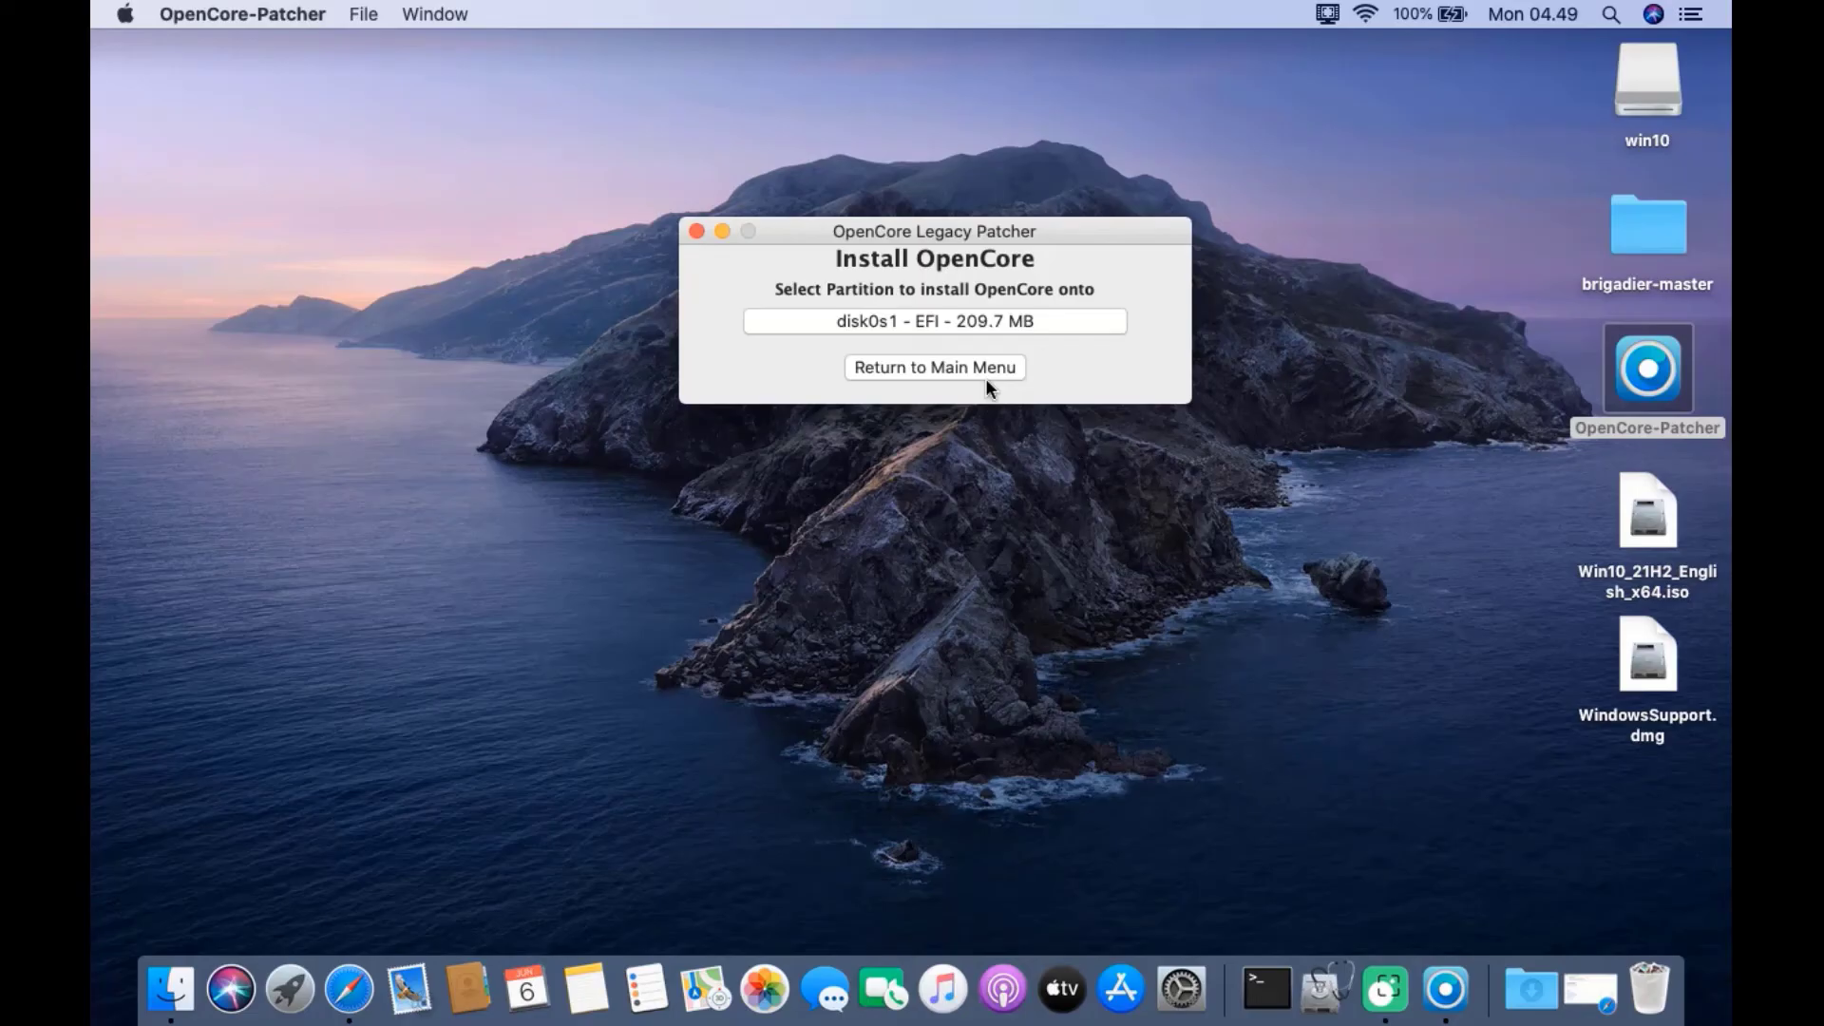
{"action": "left_click", "coordinate": [927, 317]}
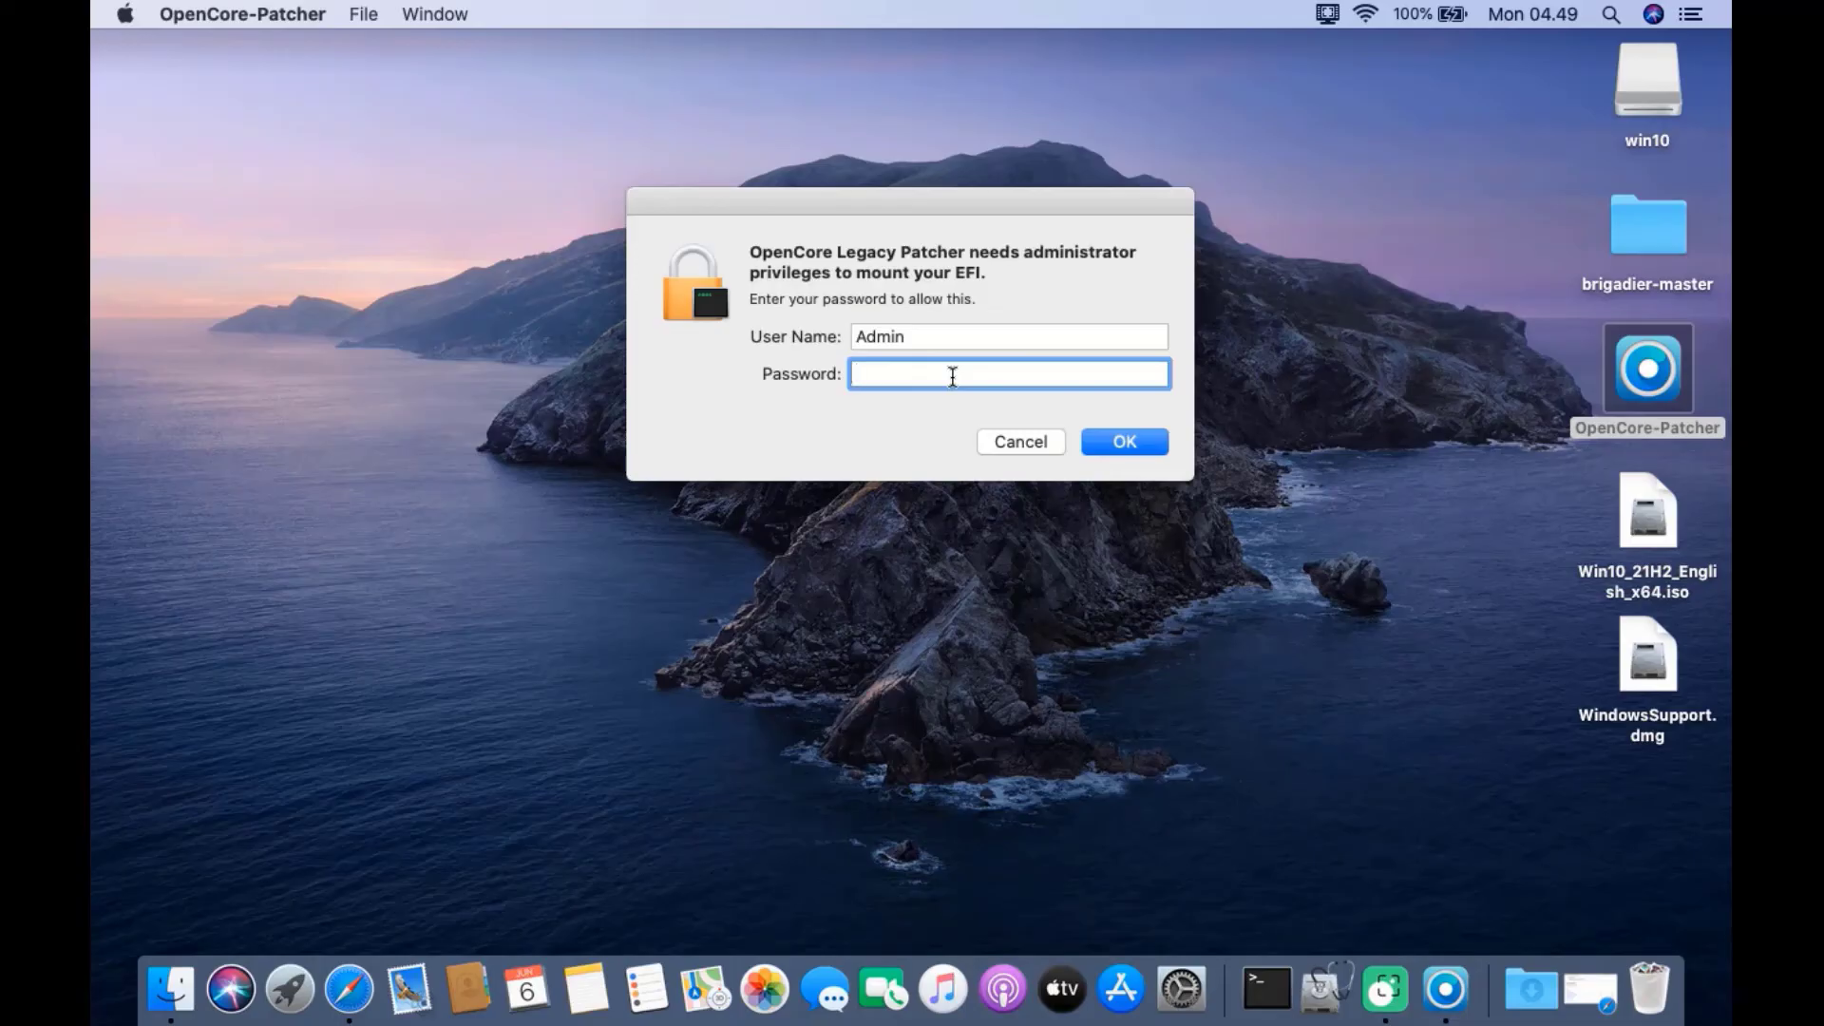
{"action": "type", "text": "1234"}
{"action": "left_click", "coordinate": [1142, 440]}
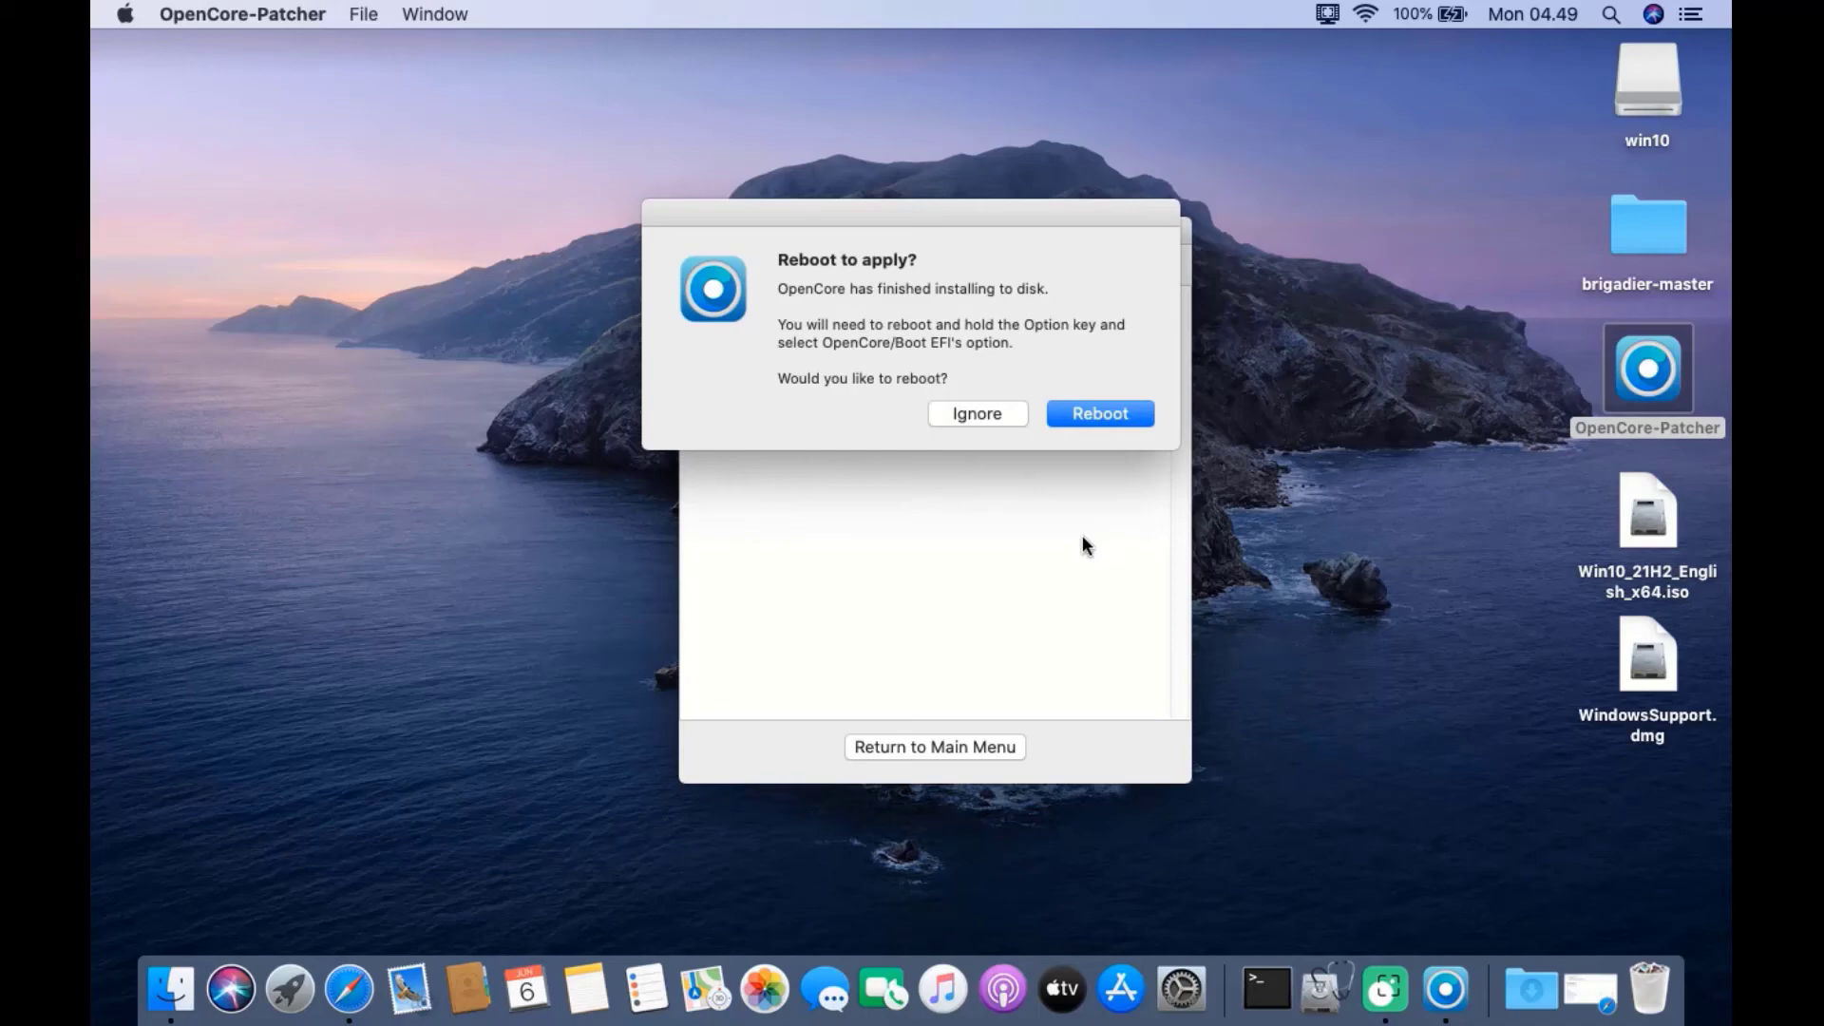
Accept the reboot and start the EFI Boot entry from macOS Startup Manager
{"action": "left_click", "coordinate": [1099, 413]}
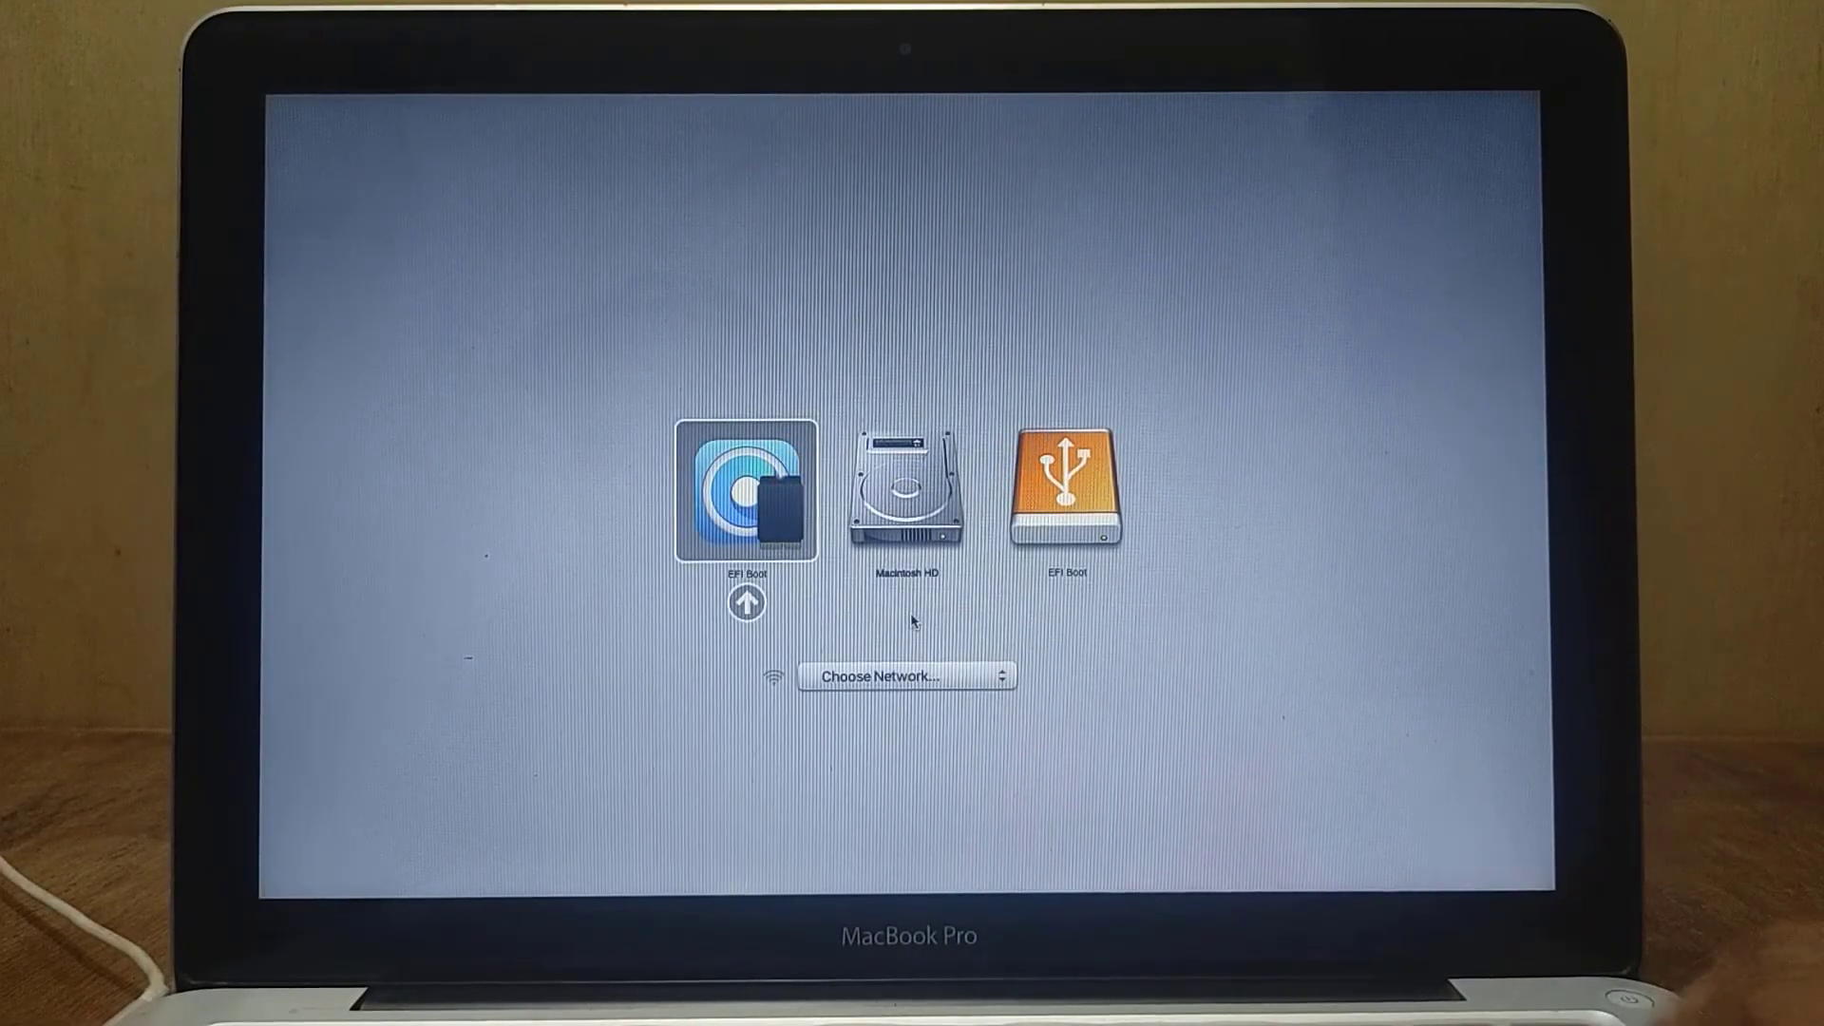
{"action": "key", "text": "Return"}
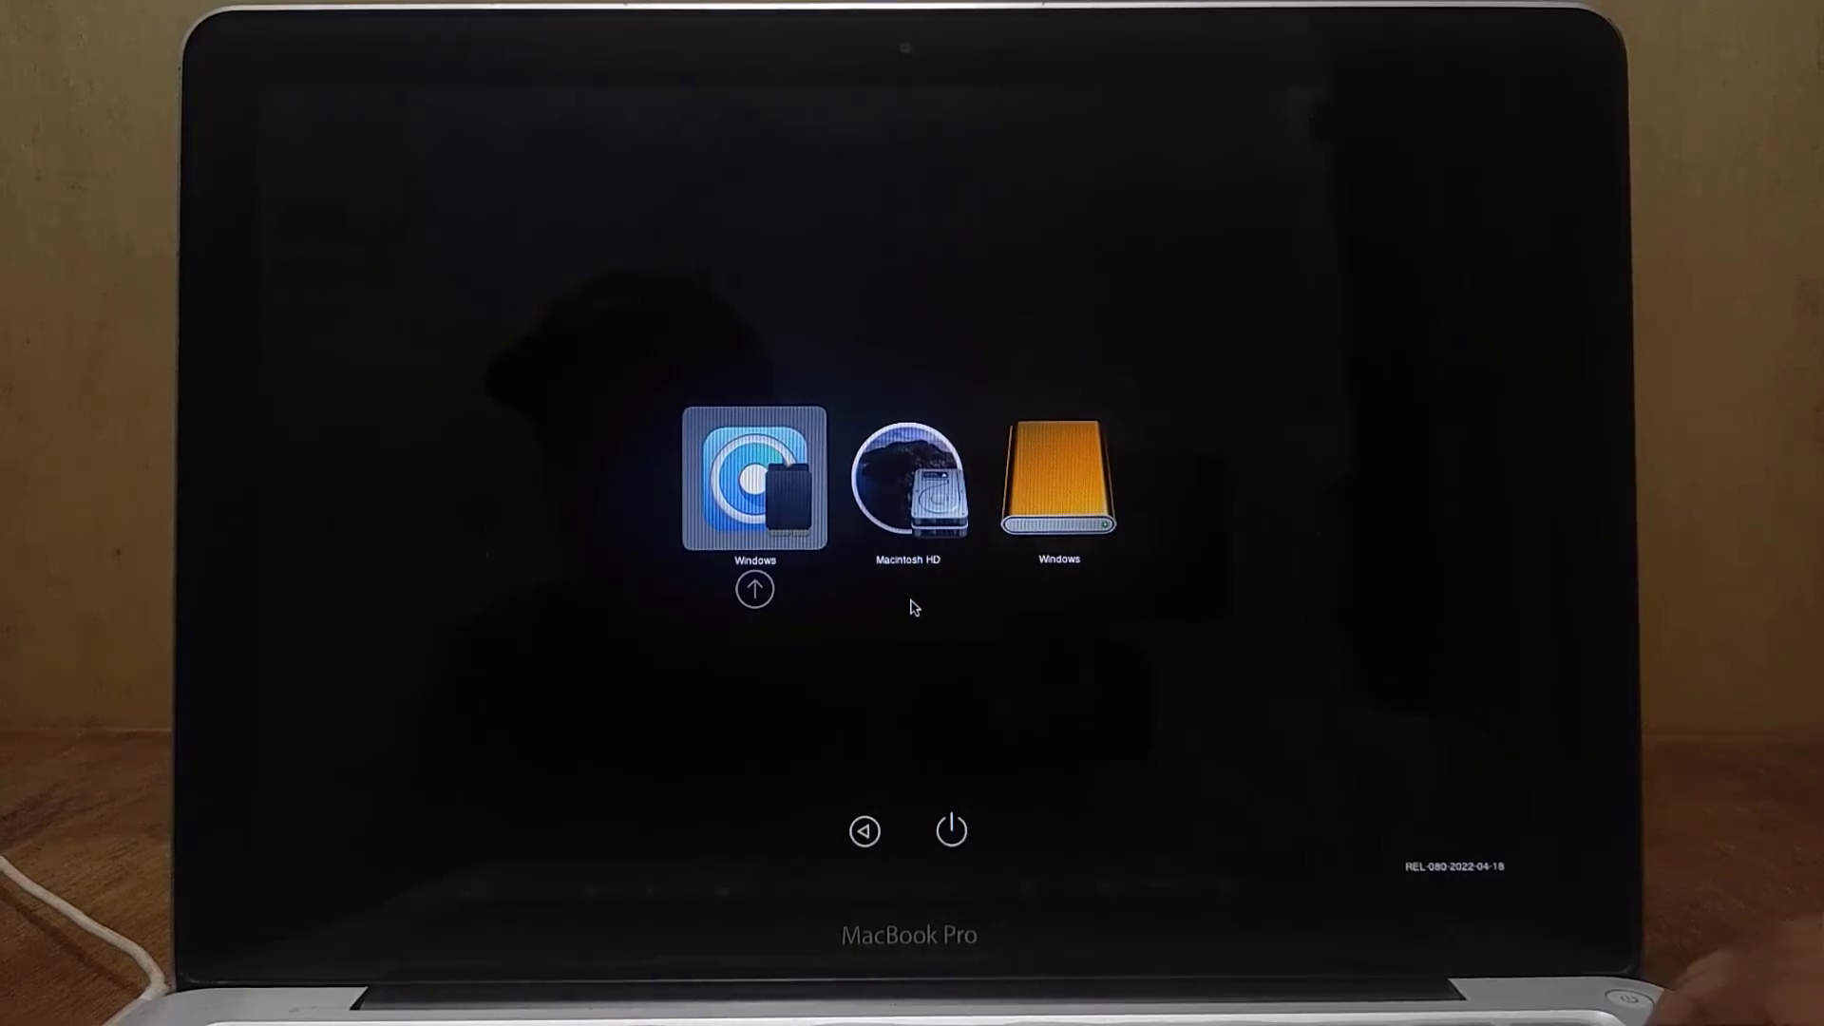
Boot the selected Windows entry from the OpenCore picker
{"action": "key", "text": "Return"}
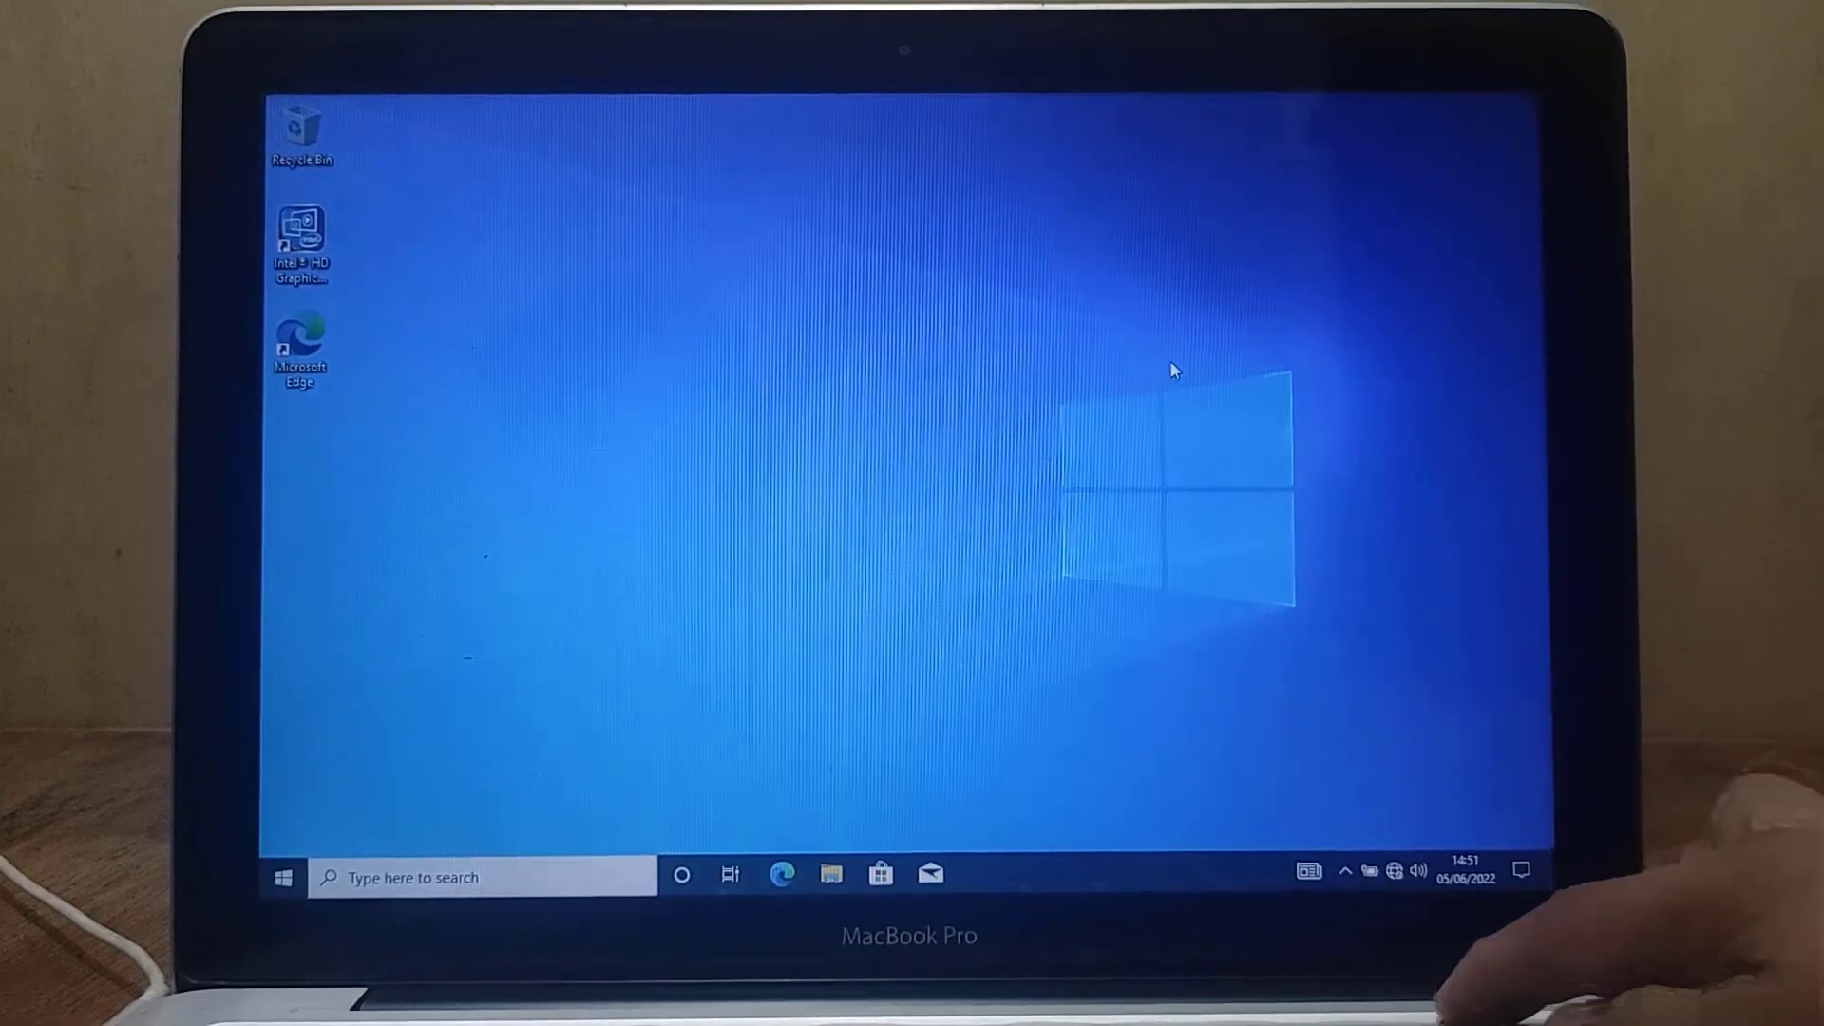
Raise the volume with the MacBook's volume-up key to confirm sound output in Windows
{"action": "key", "text": "XF86AudioRaiseVolume"}
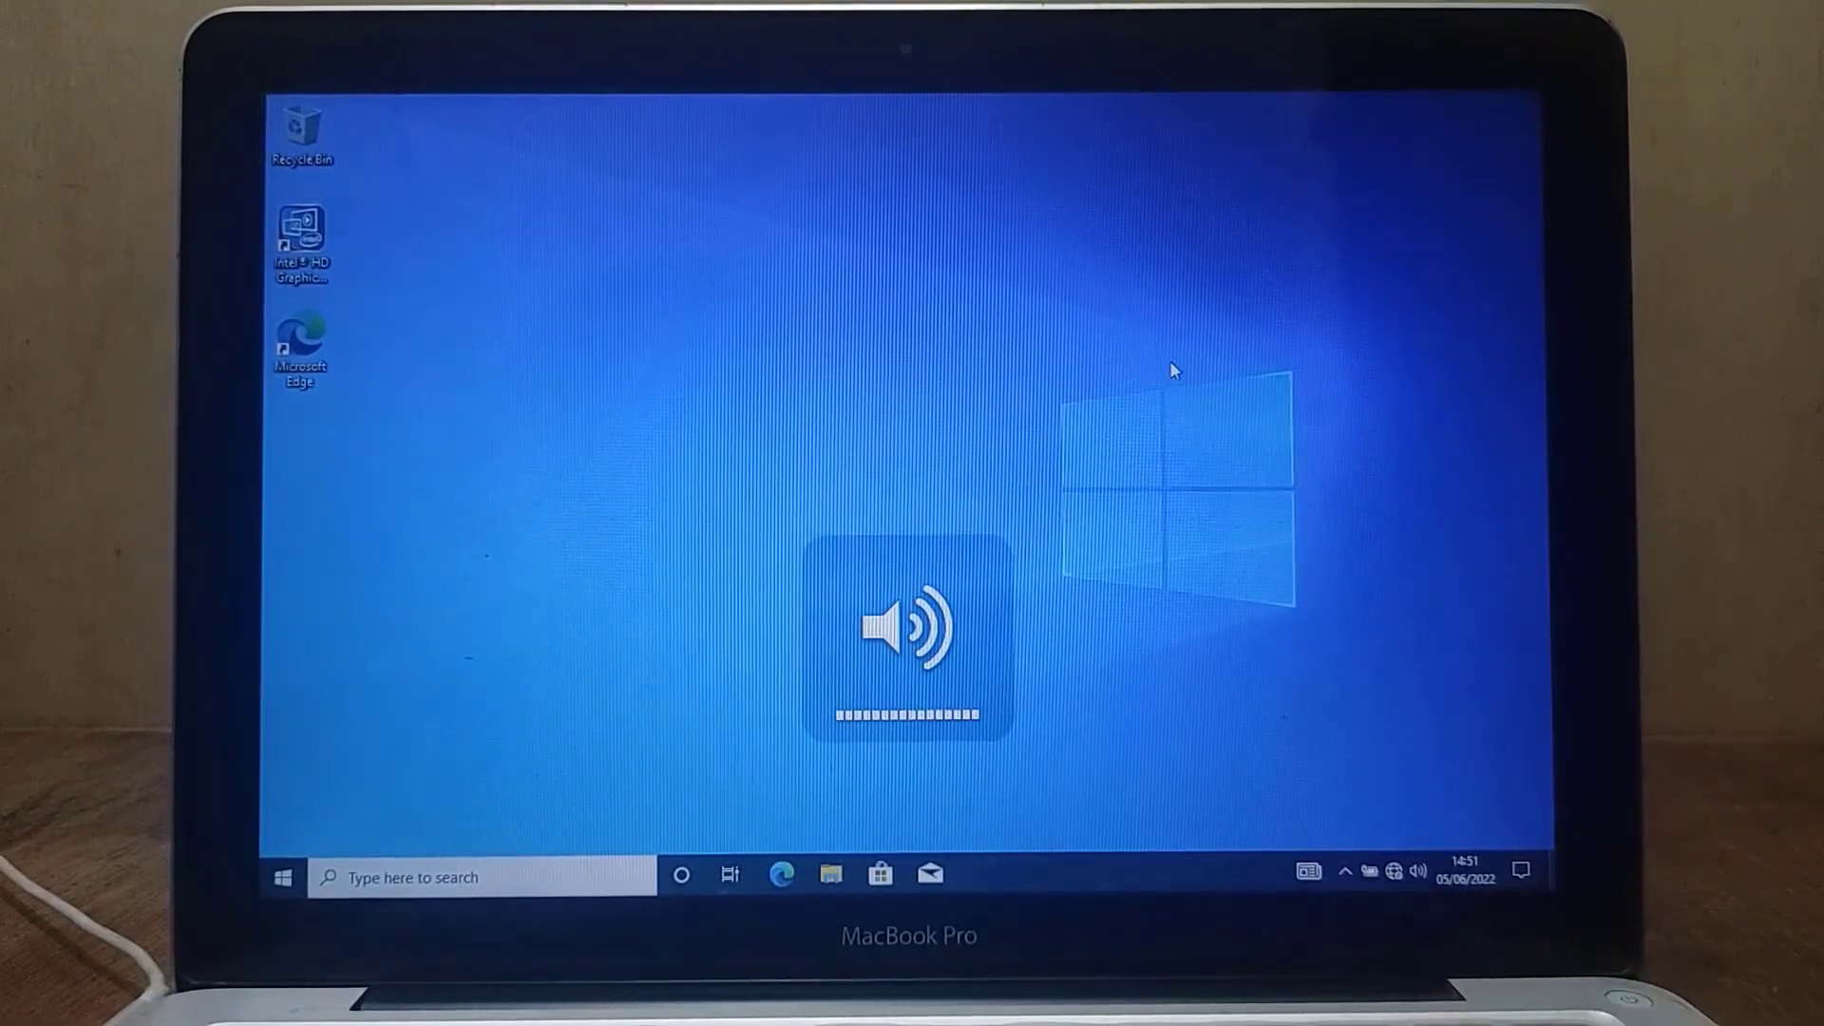